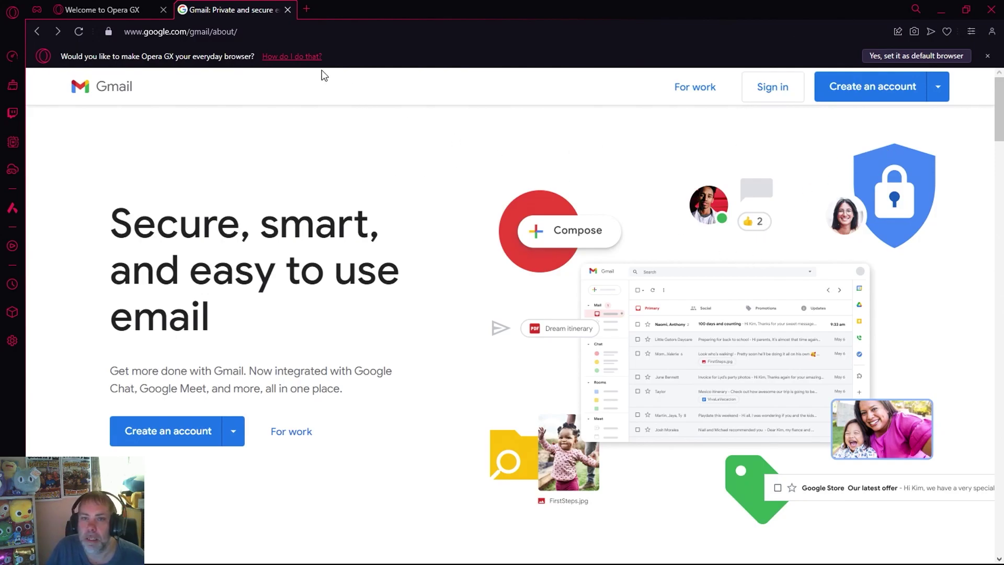
Step: Reload gmail.com and bring up the Create an account choices
click(159, 33)
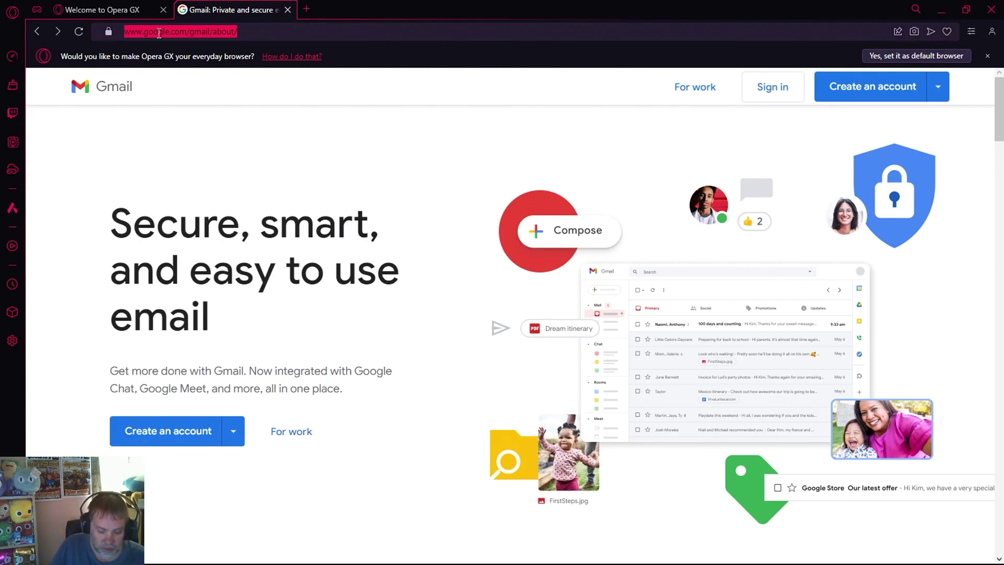
text(gmail.com)
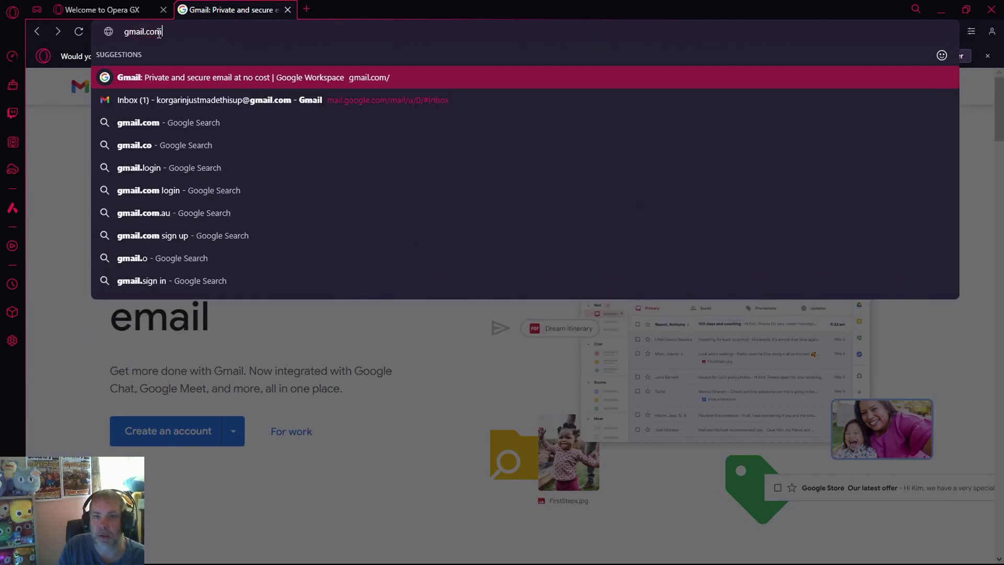
key(Return)
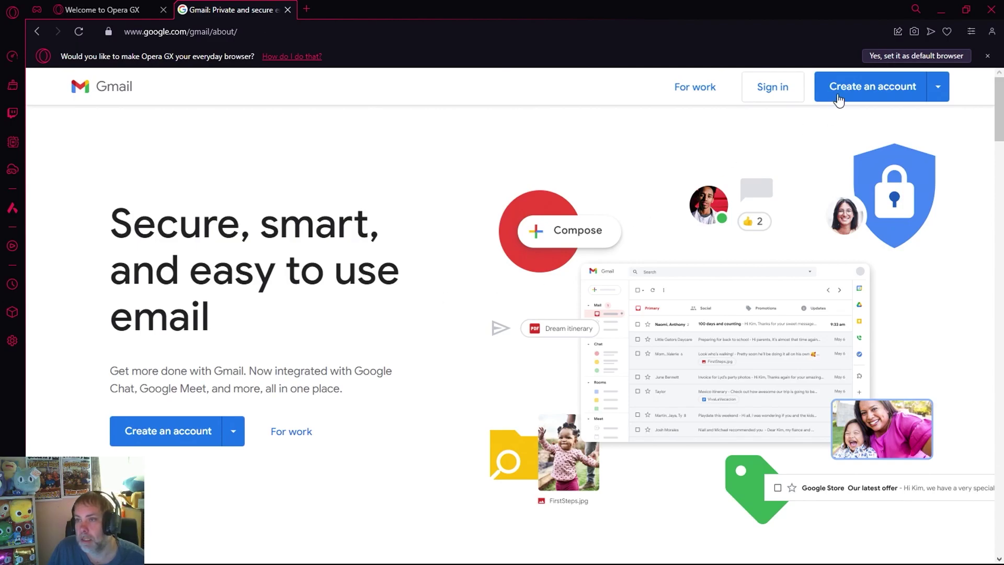
click(852, 86)
Step: Start a personal-use account and submit a first name
click(848, 115)
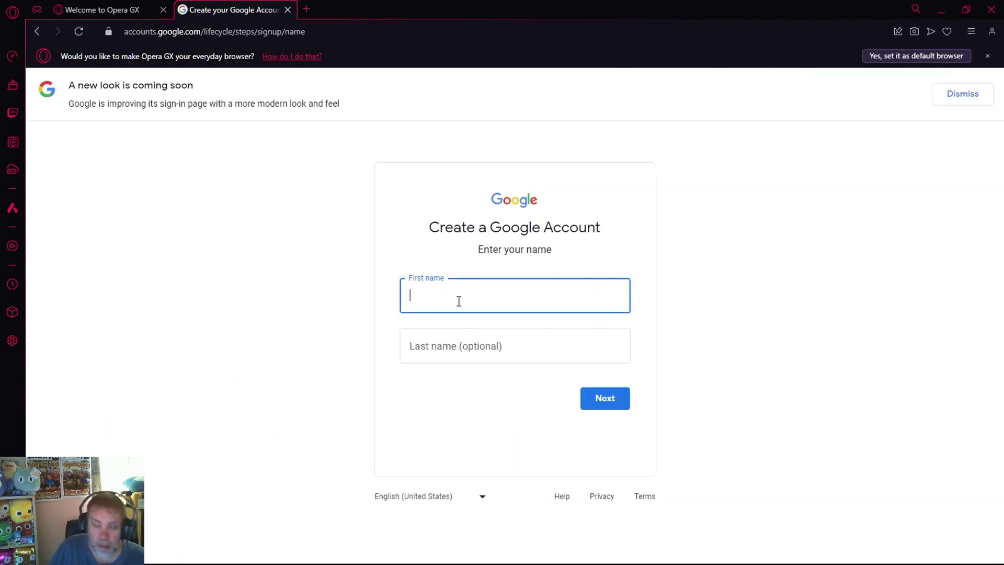
text(korgarin)
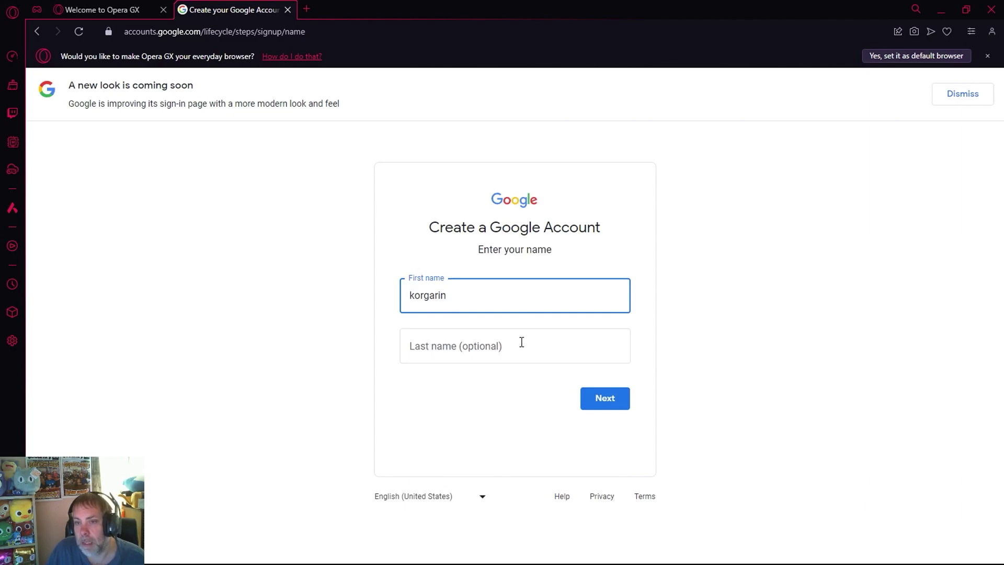
click(605, 401)
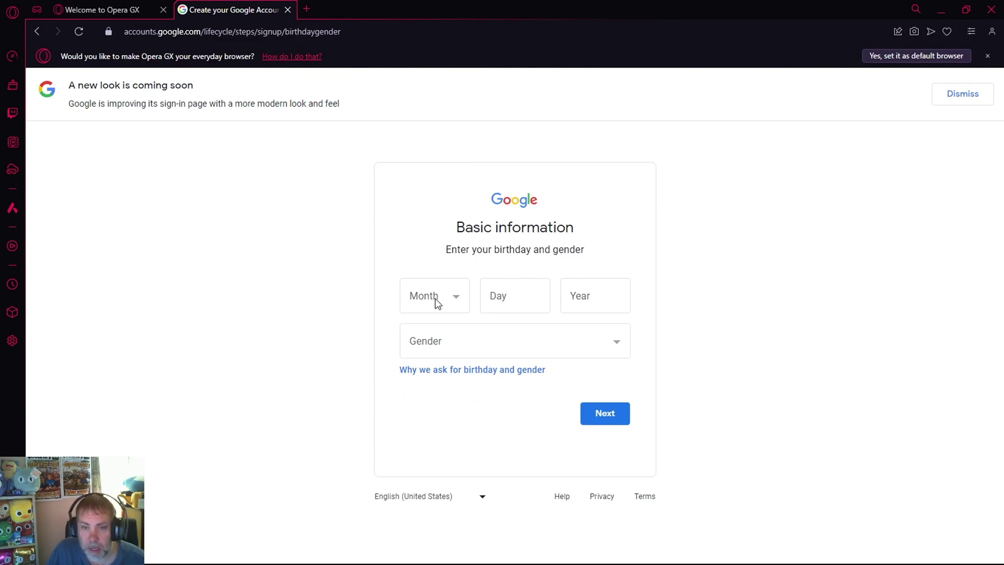
click(435, 298)
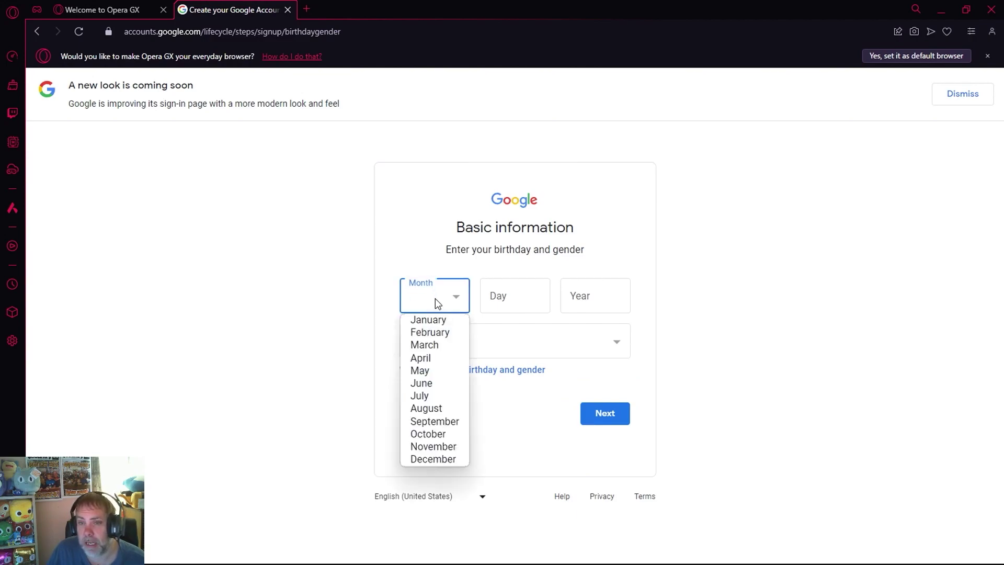
click(434, 367)
click(494, 291)
key(Tab)
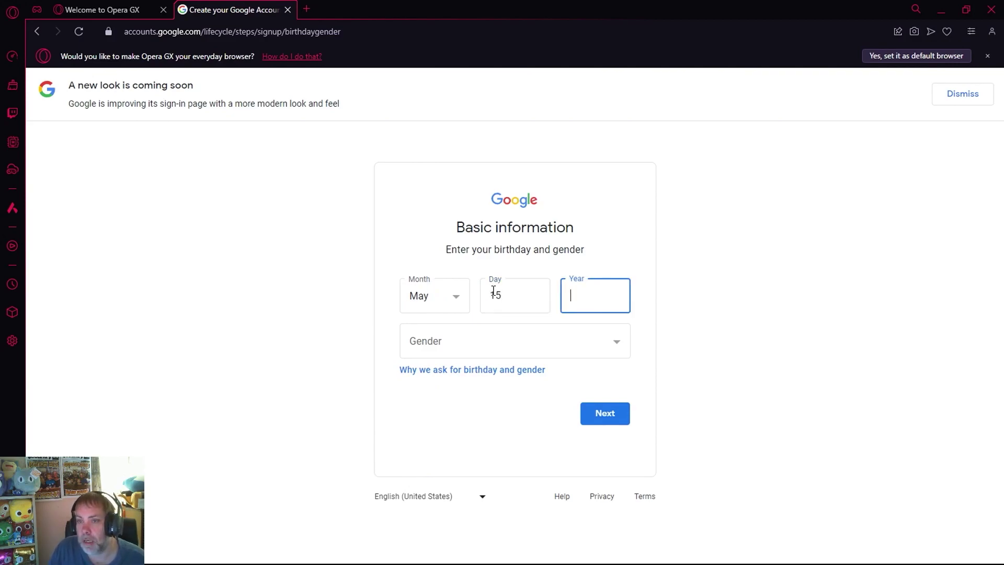
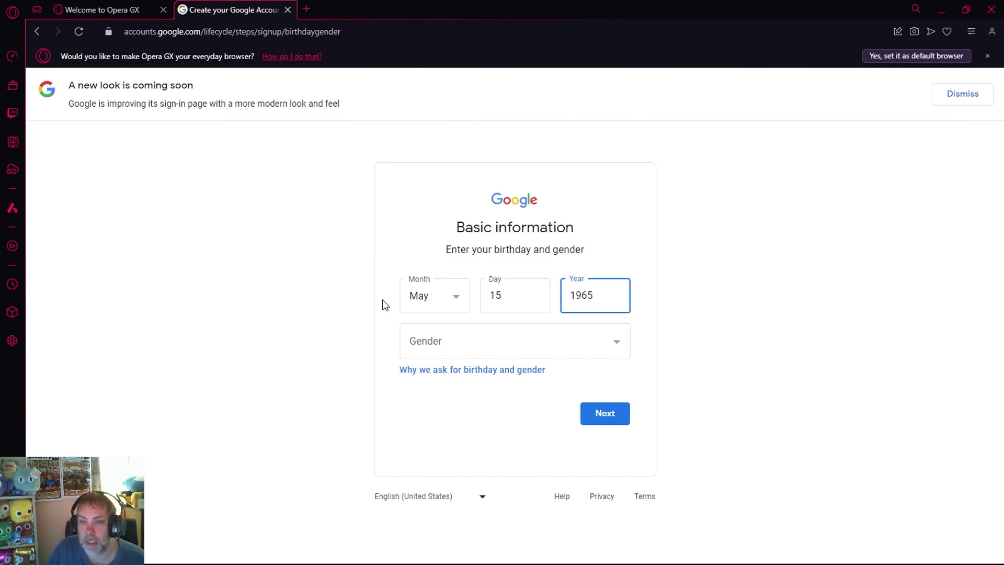
click(497, 342)
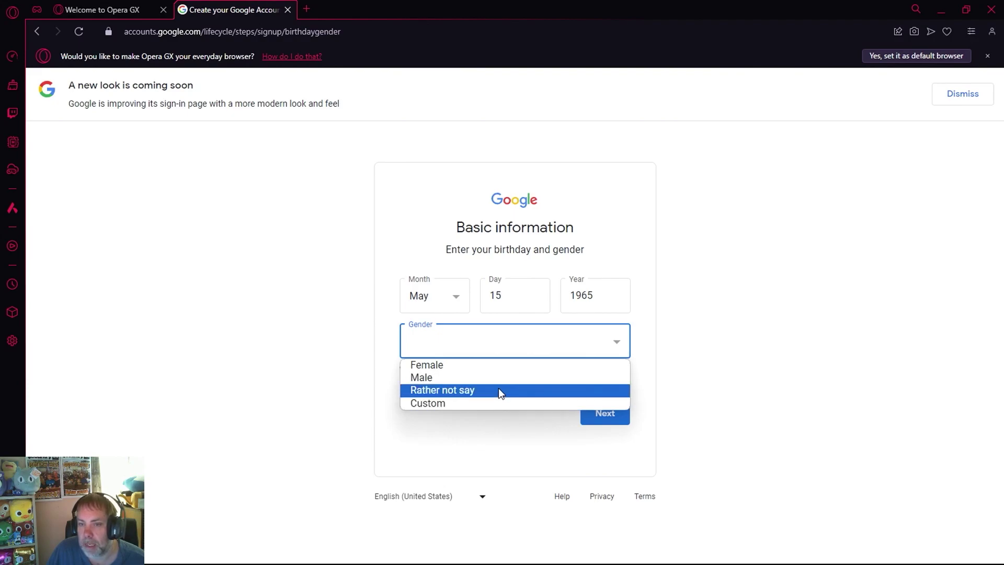
click(498, 389)
click(601, 419)
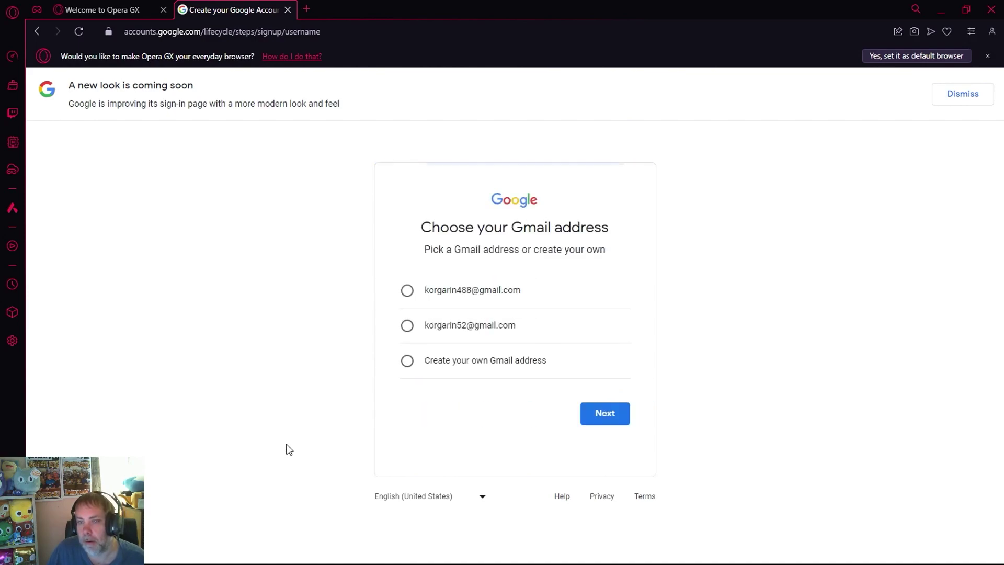
Step: Choose a custom Gmail address, type the desired address and submit it
click(409, 367)
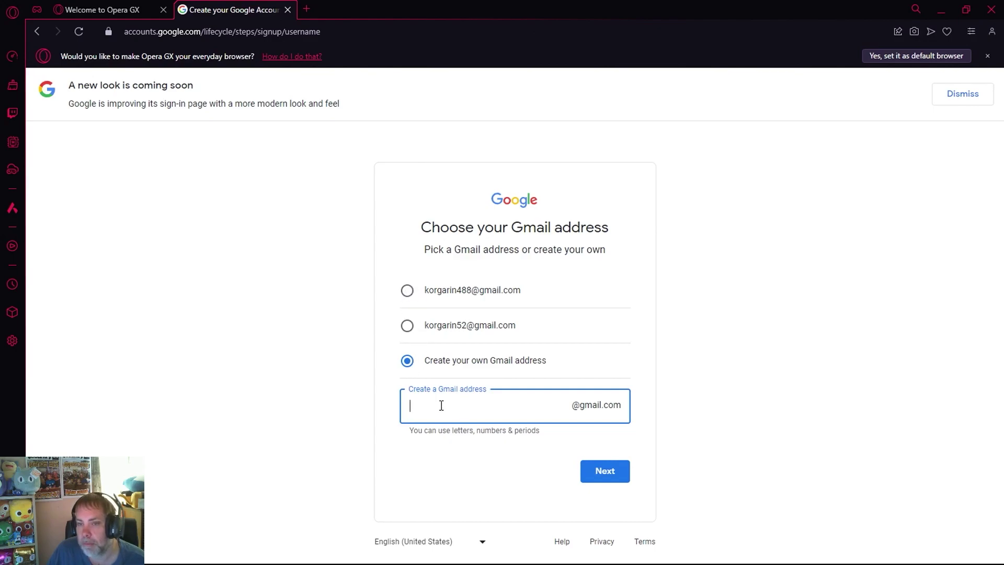
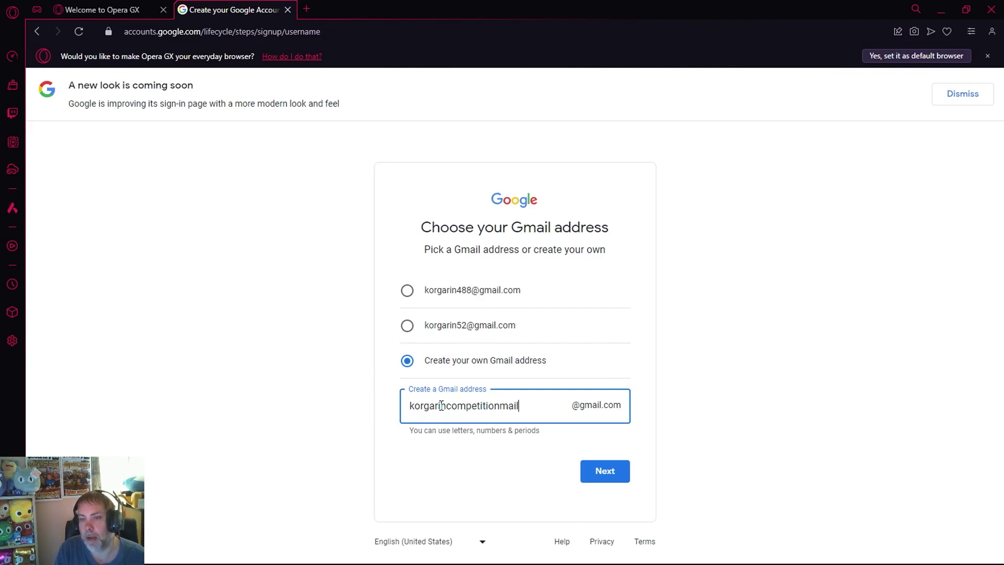
click(626, 472)
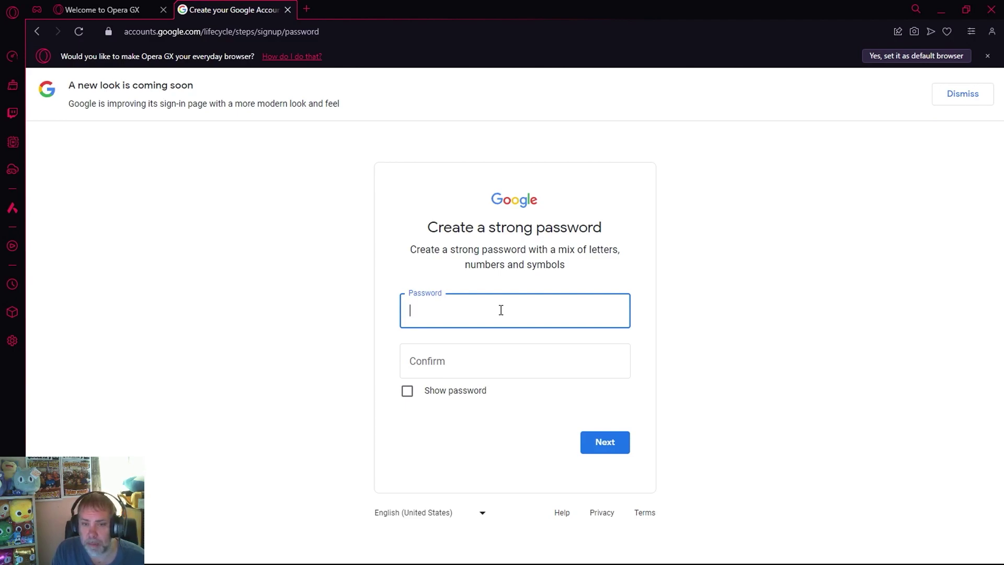
Step: Type the new account password and start confirming it, clearing mistaken entries
text(*************)
key(BackSpace)
key(BackSpace)
key(BackSpace)
key(BackSpace)
key(BackSpace)
key(BackSpace)
key(BackSpace)
key(BackSpace)
key(BackSpace)
key(BackSpace)
key(BackSpace)
key(BackSpace)
key(BackSpace)
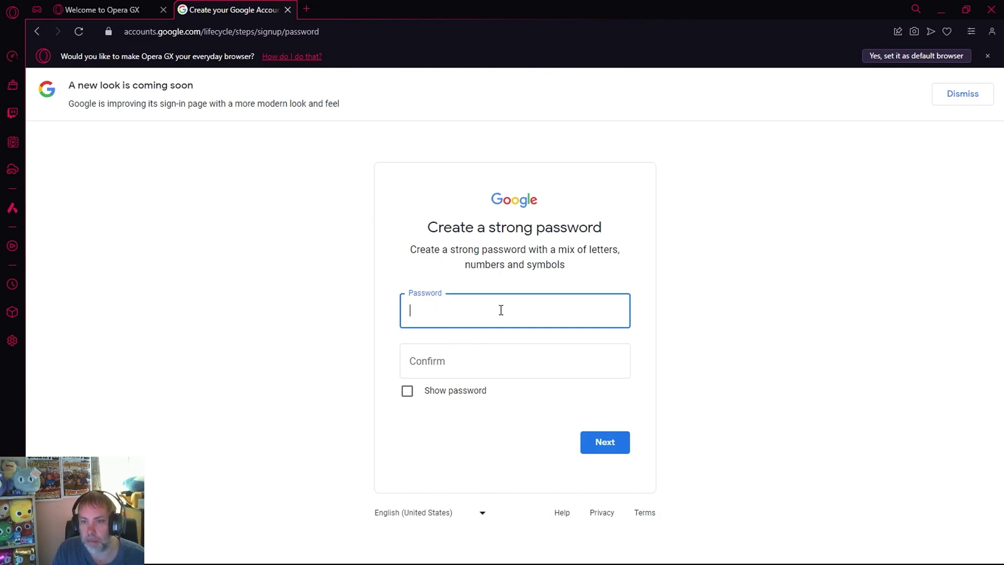
text(****)
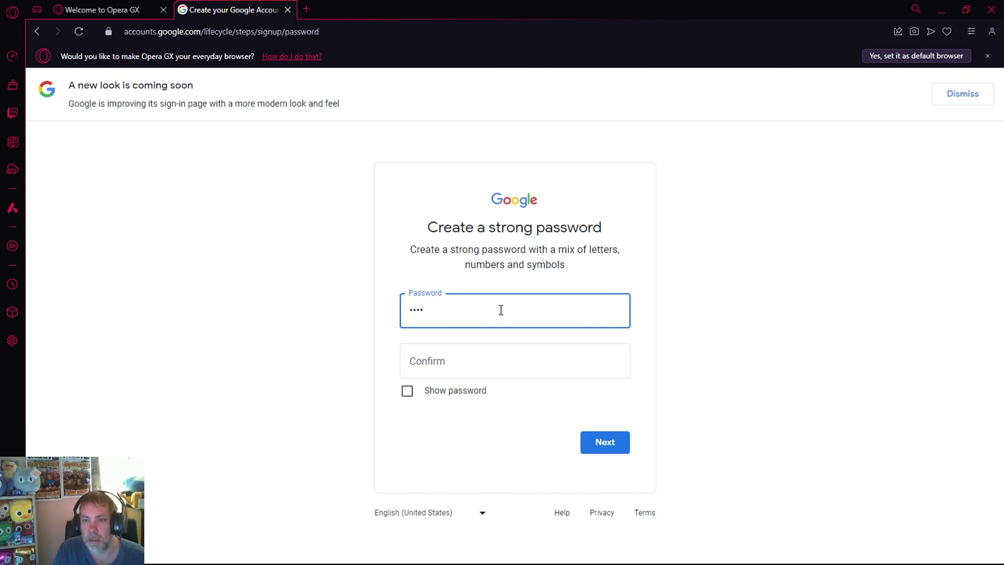
text(*************)
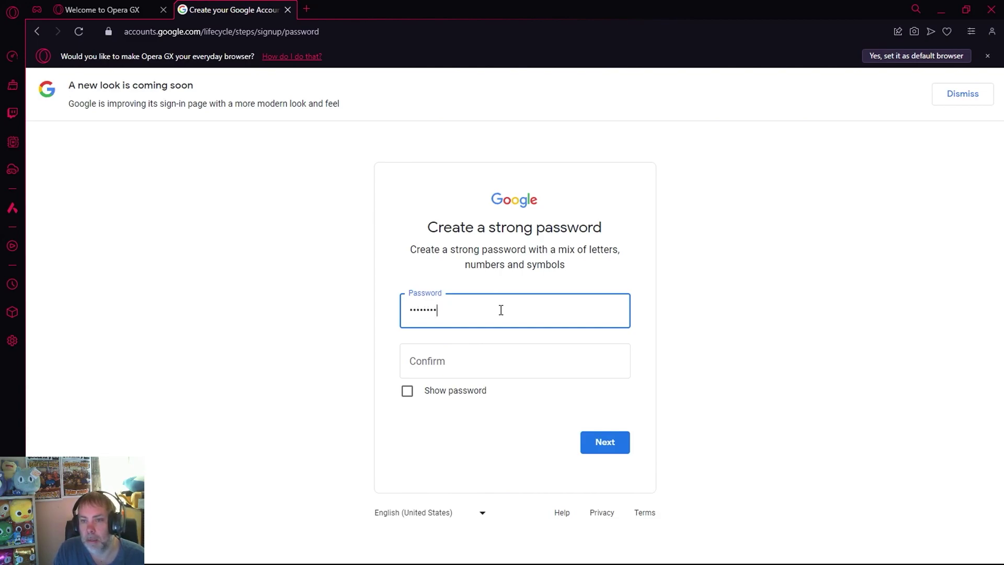
text(**)
key(Tab)
text(*******)
key(BackSpace)
key(BackSpace)
key(BackSpace)
key(BackSpace)
key(BackSpace)
key(BackSpace)
key(BackSpace)
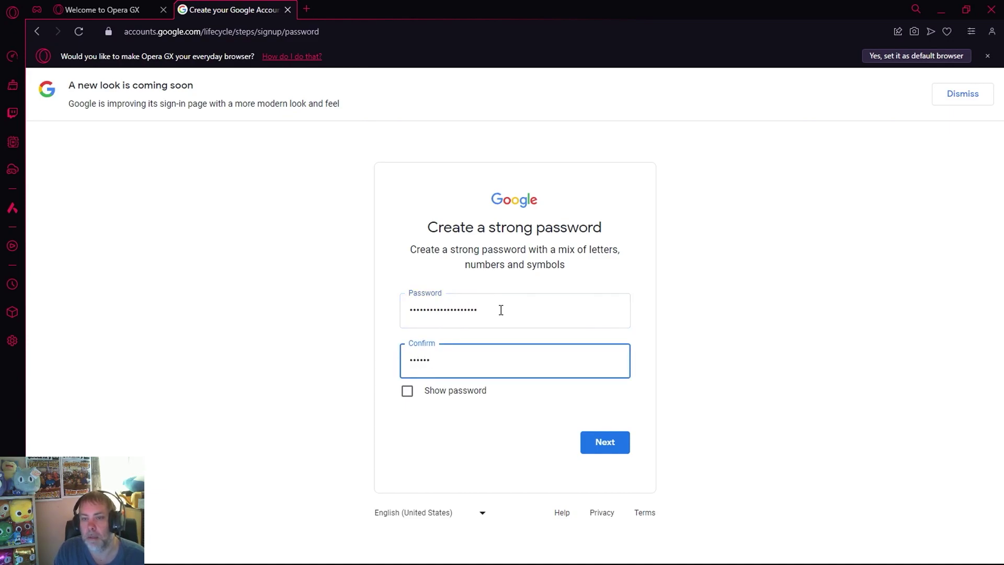
Step: Retype the password and confirmation, re-entering the confirmation after the mismatch error
key(shift+Tab)
text(******)
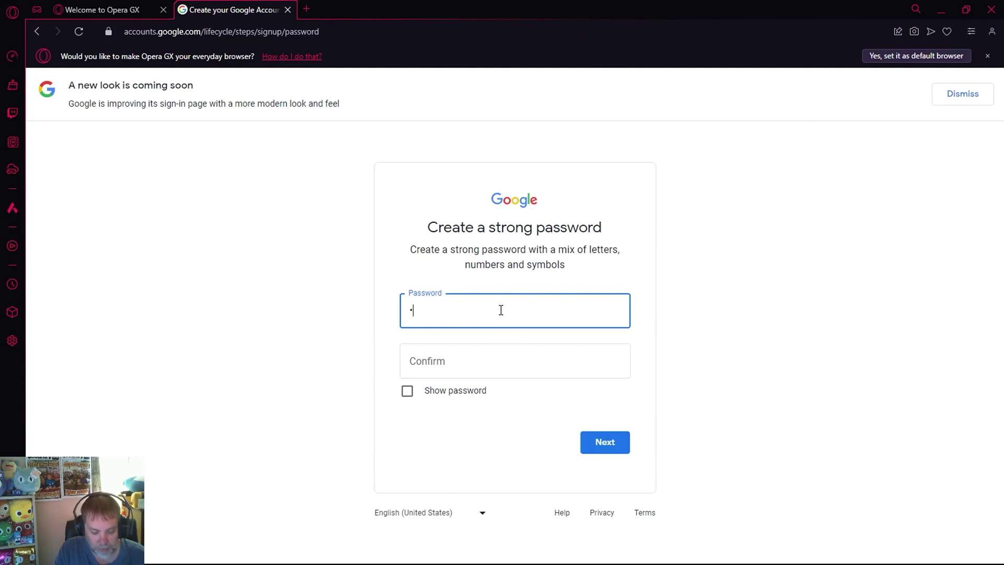
text(************)
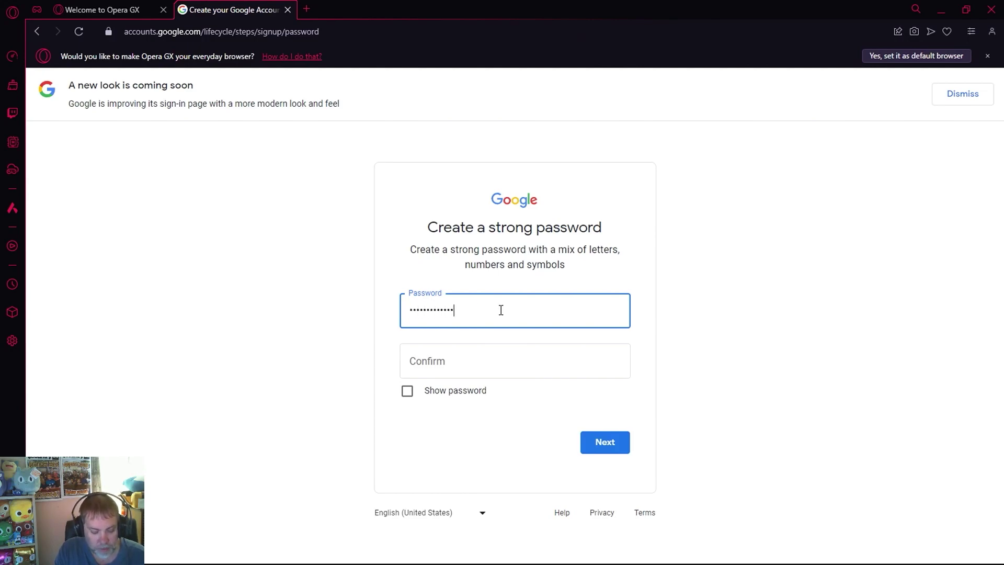
text(*)
key(Tab)
text(*******)
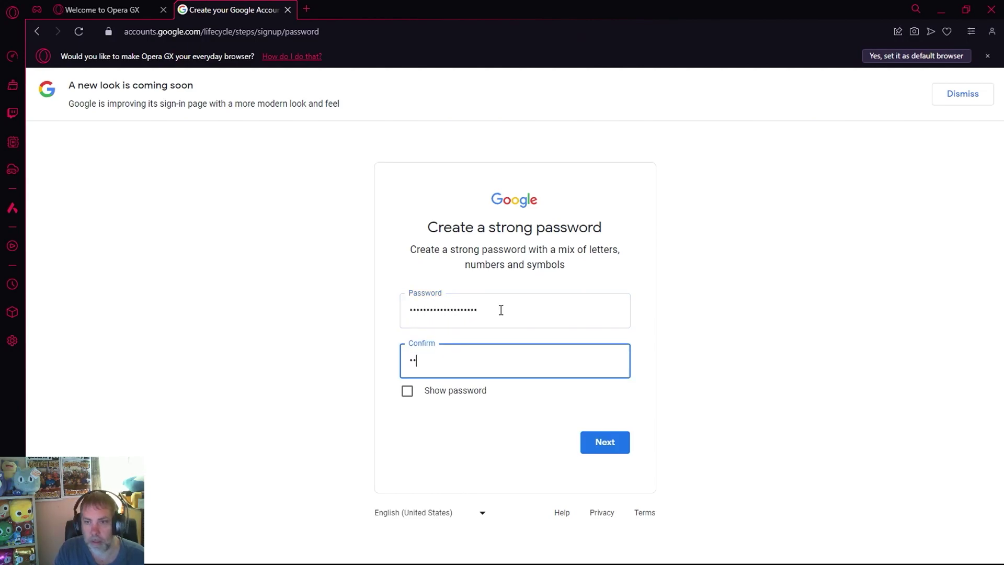
text(************)
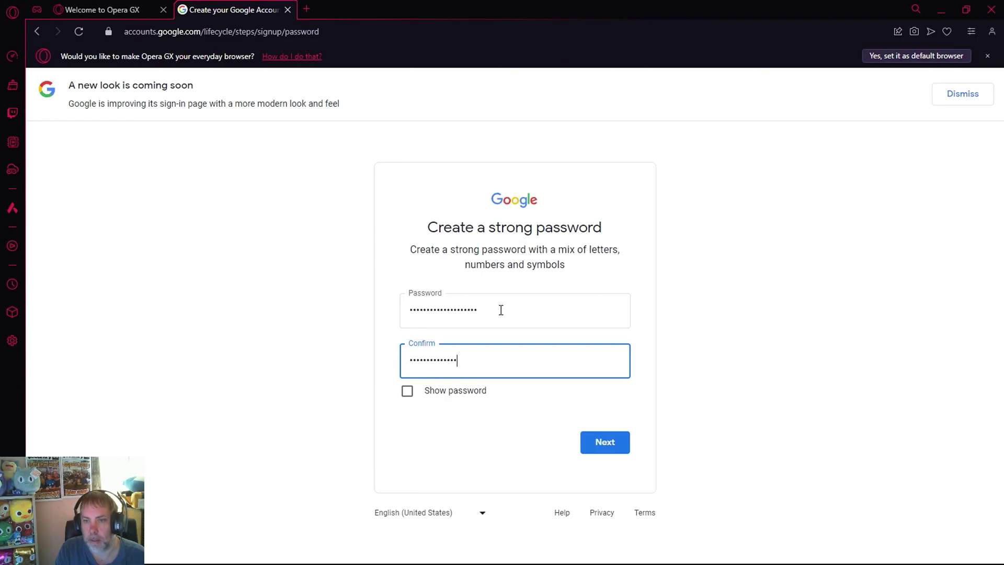
text(*)
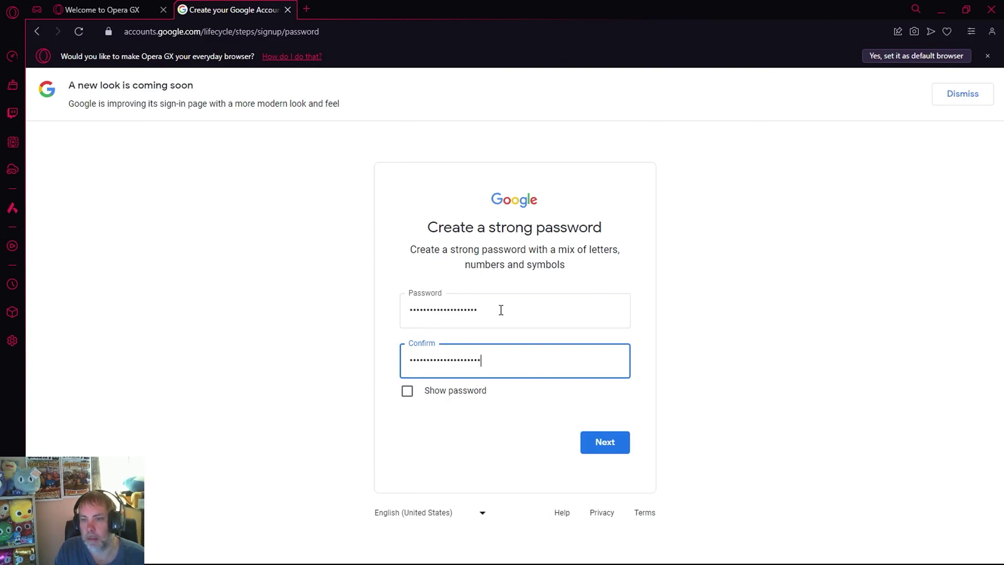
click(605, 442)
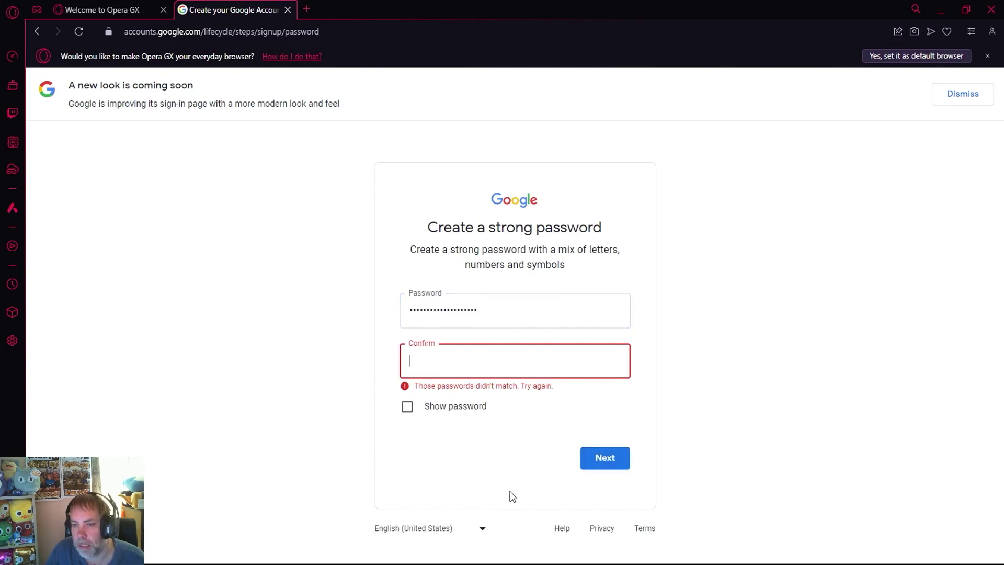
text(********)
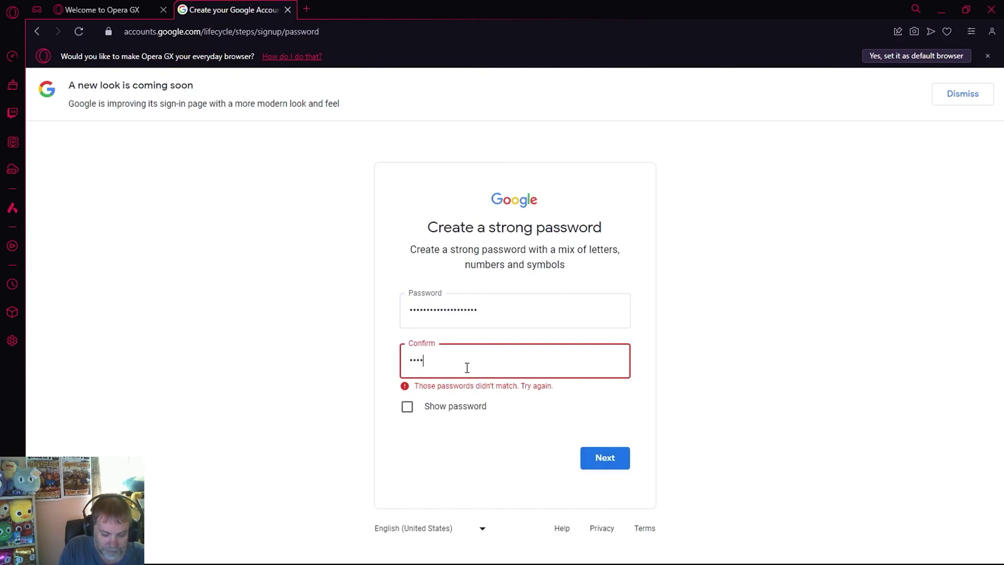
text(***********)
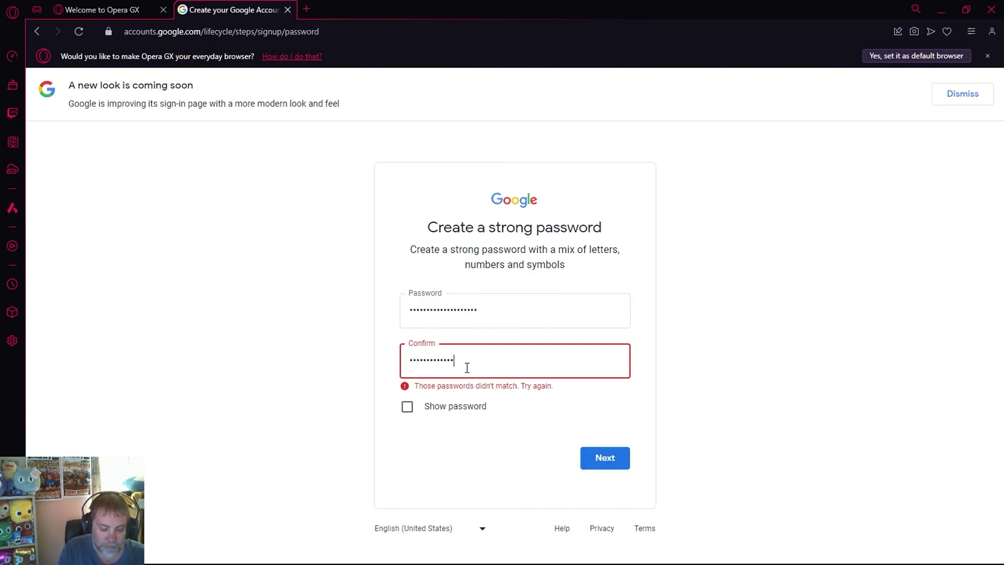
text(*)
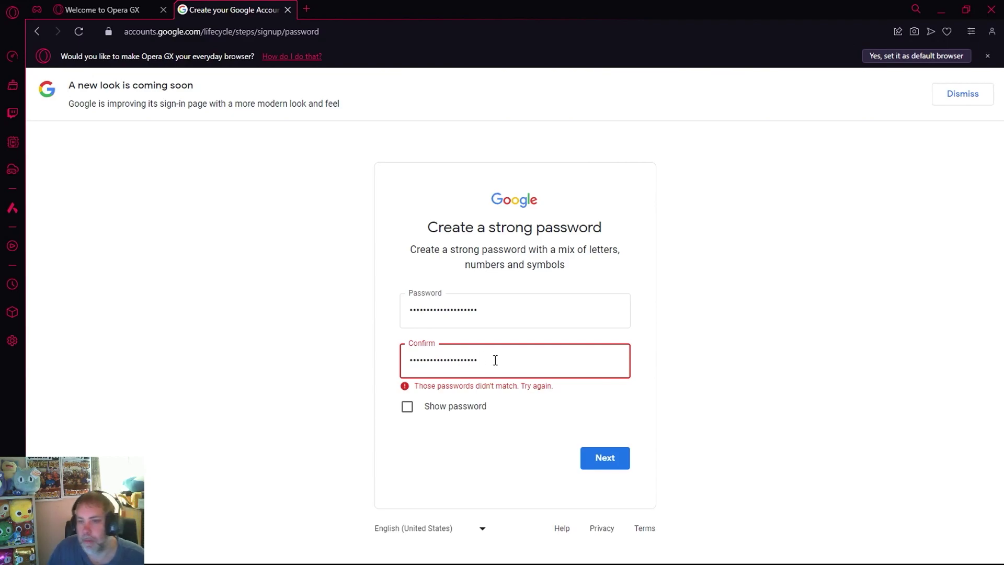
click(616, 471)
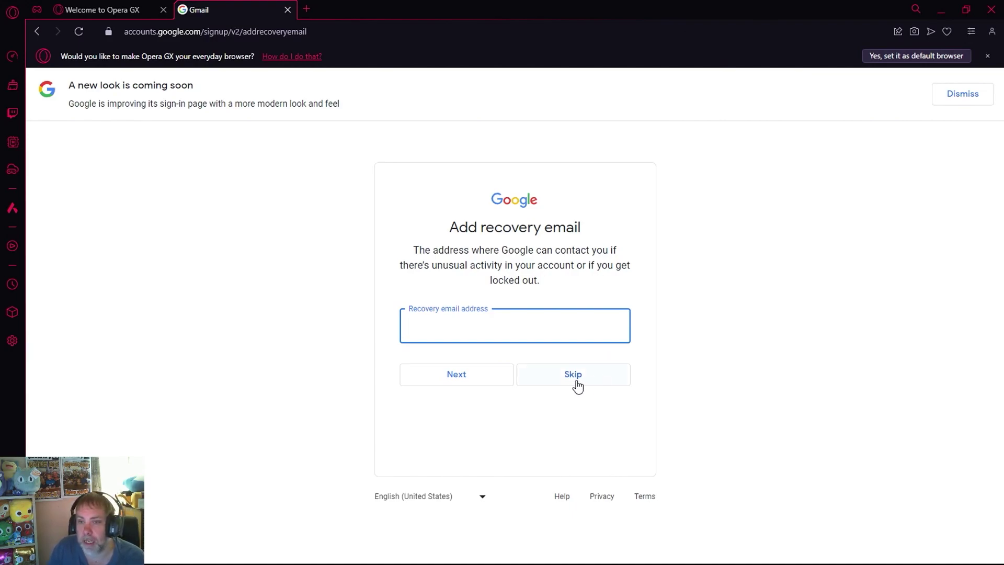
Step: Skip the recovery email and accept Google's Privacy and Terms to create the account
click(560, 387)
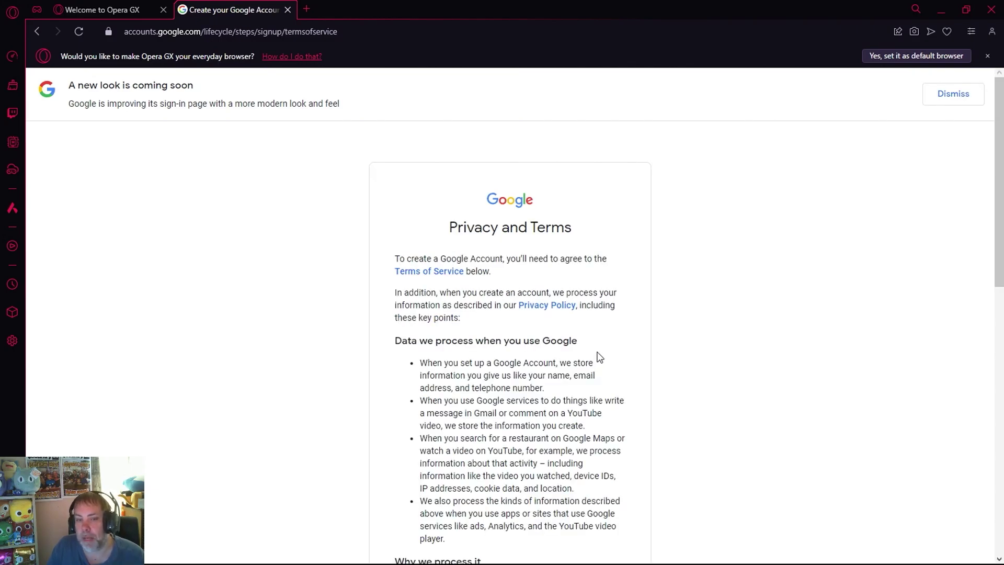
scroll(600, 357, down, 15)
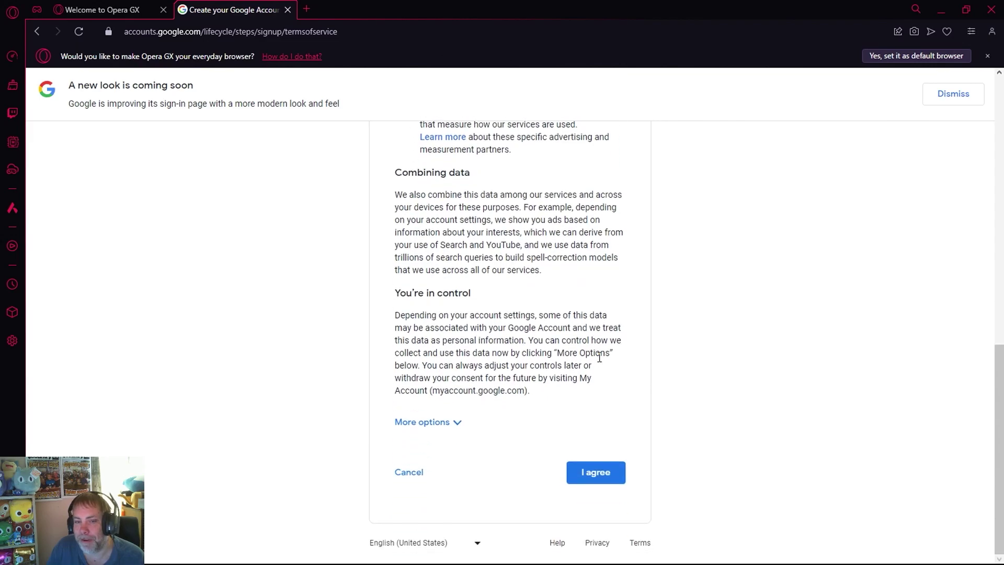
scroll(600, 358, up, 15)
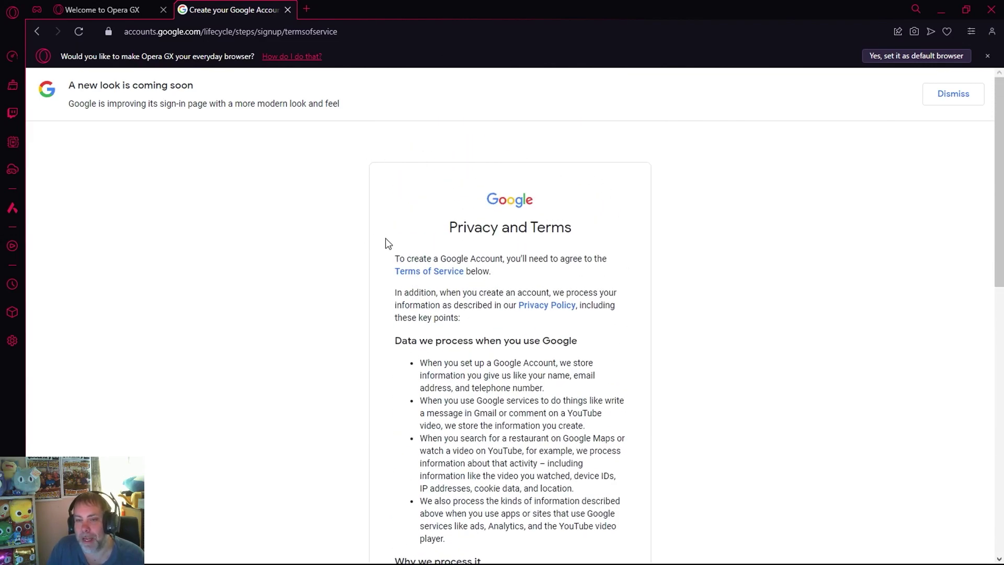
scroll(435, 245, down, 5)
scroll(443, 251, down, 6)
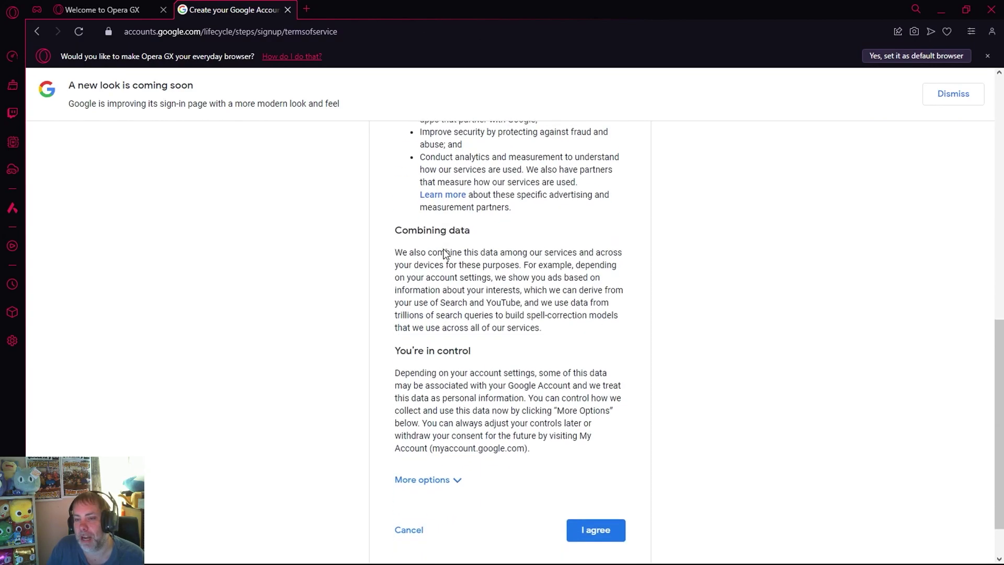
scroll(442, 246, up, 12)
drag(438, 199, 619, 400)
scroll(625, 392, down, 5)
scroll(628, 390, down, 2)
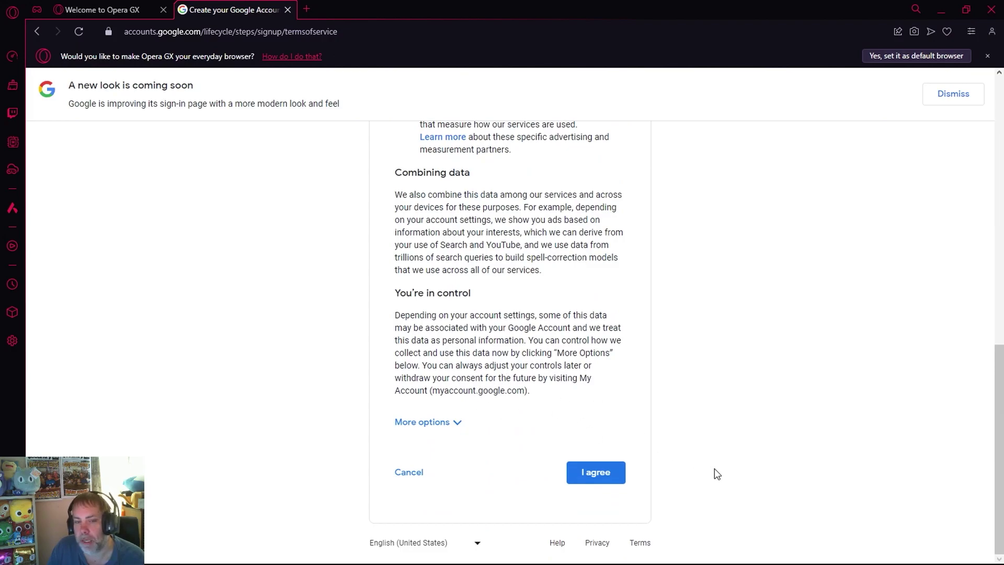
click(608, 477)
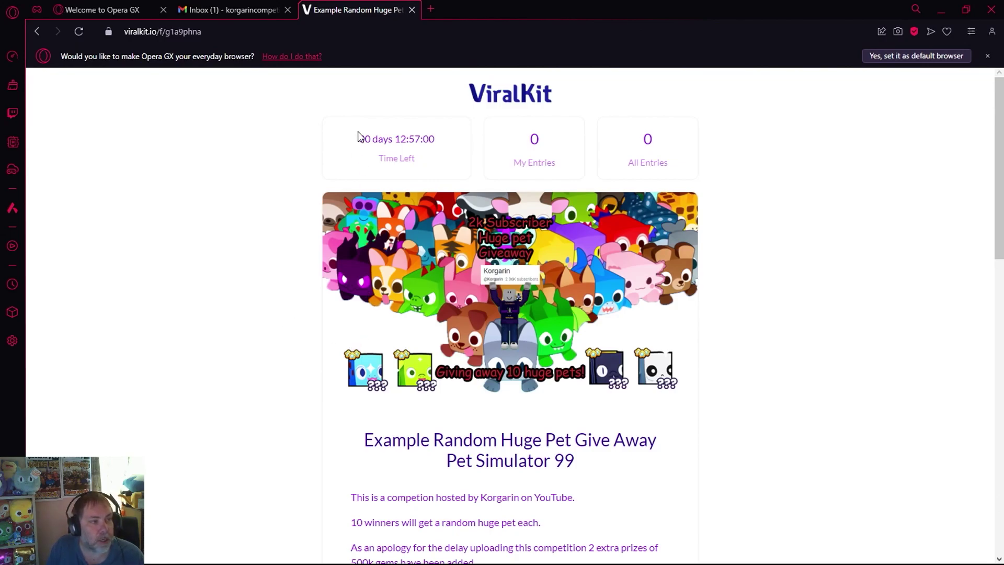
drag(359, 135, 418, 160)
click(389, 138)
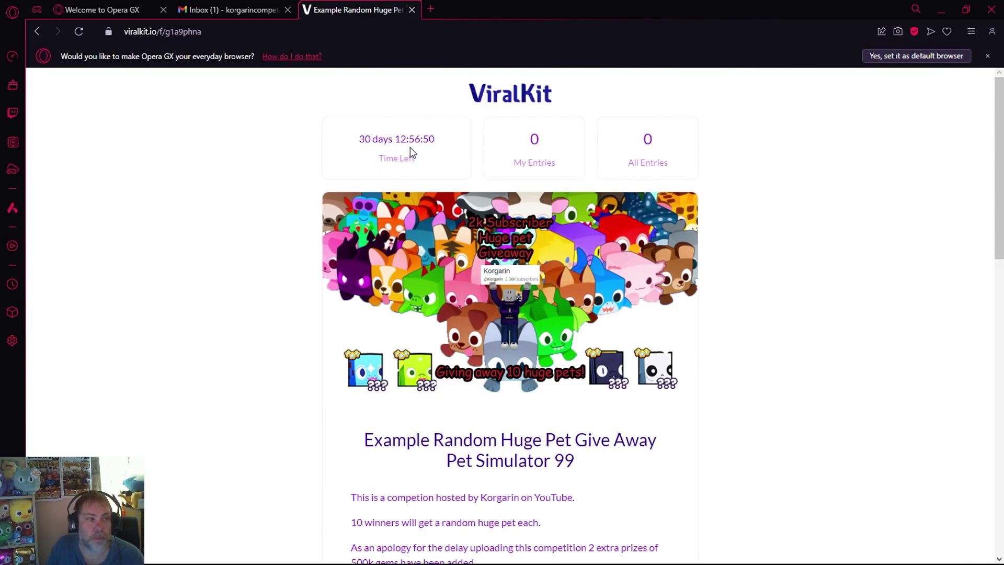
scroll(638, 303, down, 1)
scroll(638, 307, down, 5)
drag(368, 172, 594, 199)
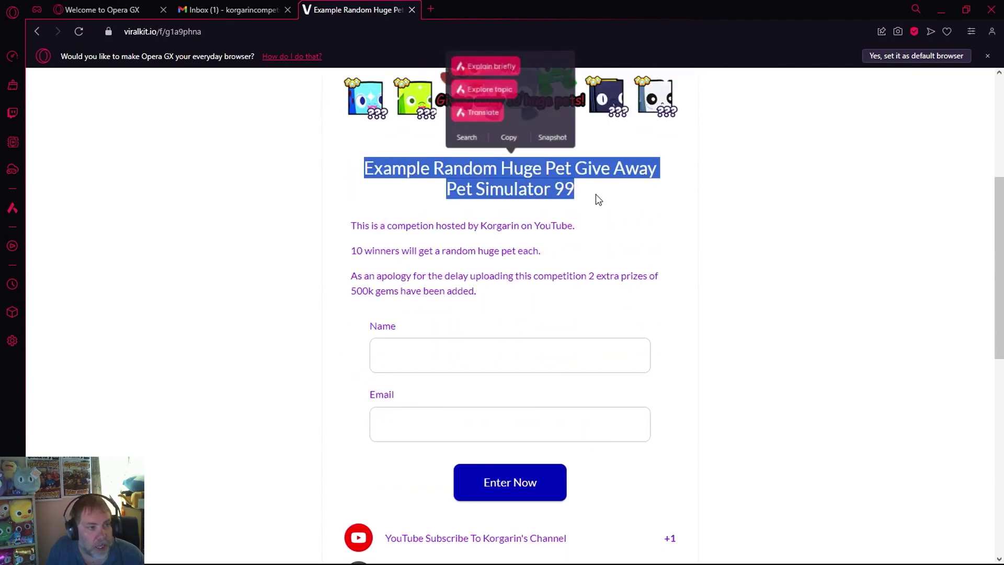
click(596, 199)
drag(351, 222, 665, 292)
click(572, 296)
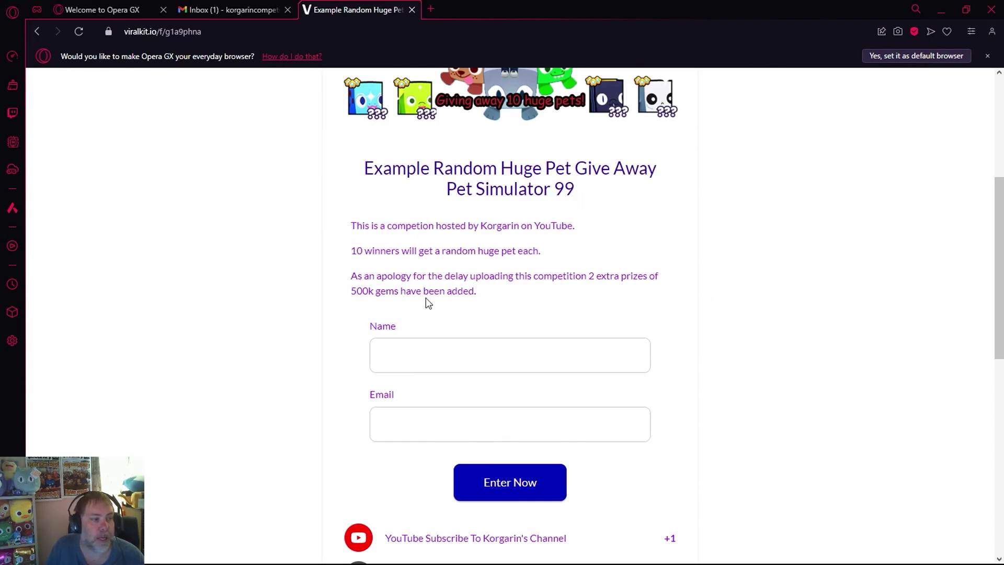
Step: Type the entrant's name into the giveaway form's Name field
click(436, 355)
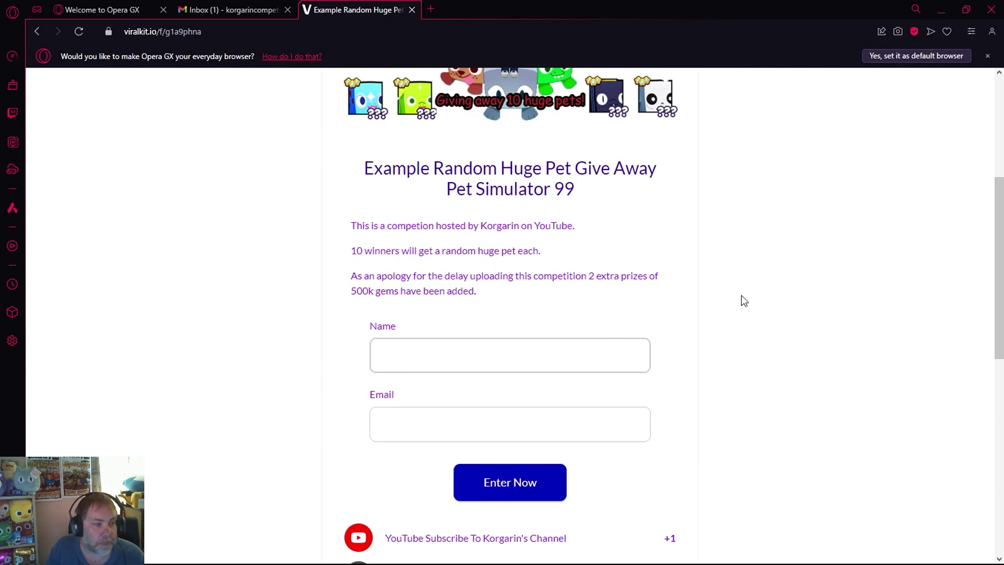
text(Korgarin)
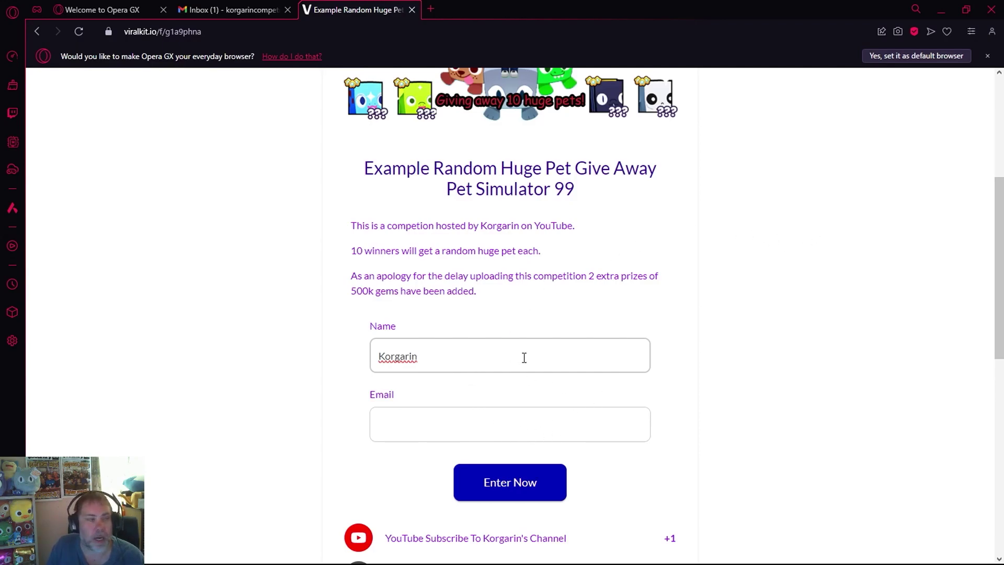
Step: Open the Google welcome email and select the new account's address in its recipient details
click(227, 11)
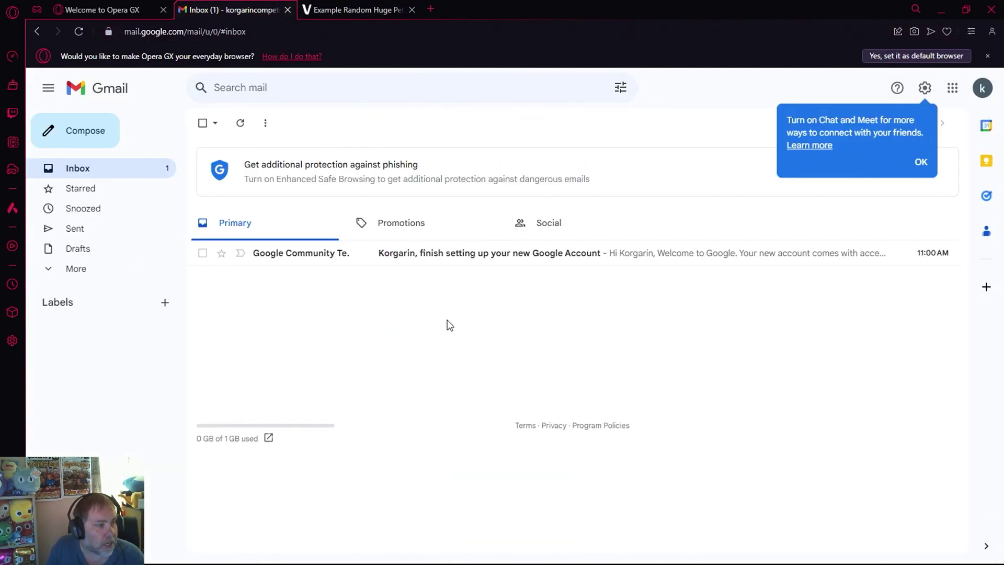
click(308, 259)
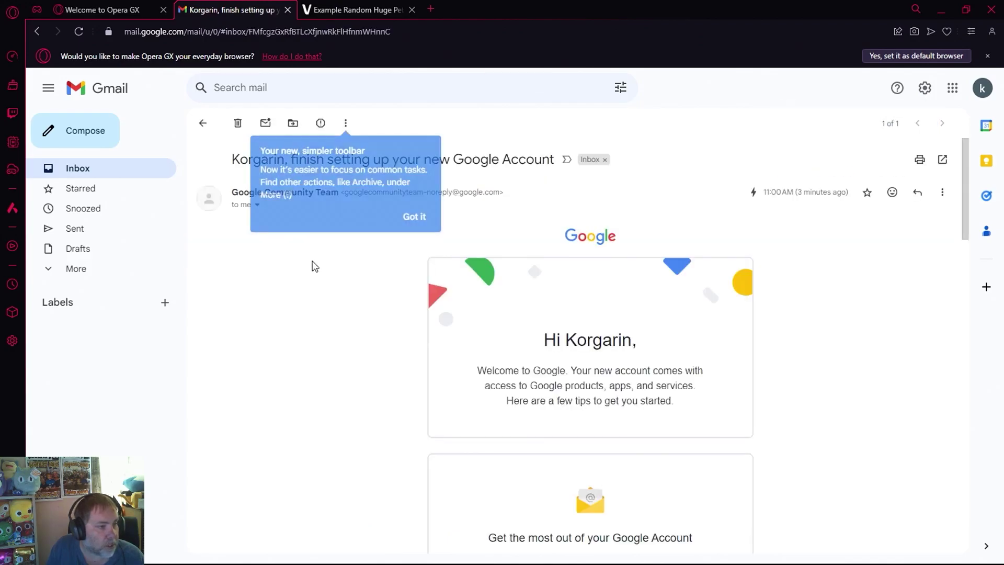
click(413, 217)
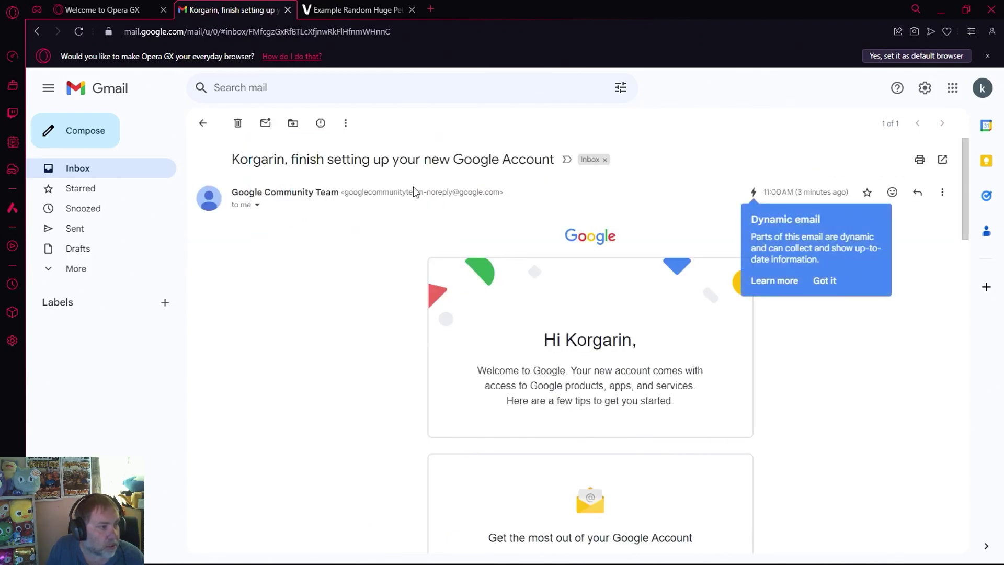
click(257, 205)
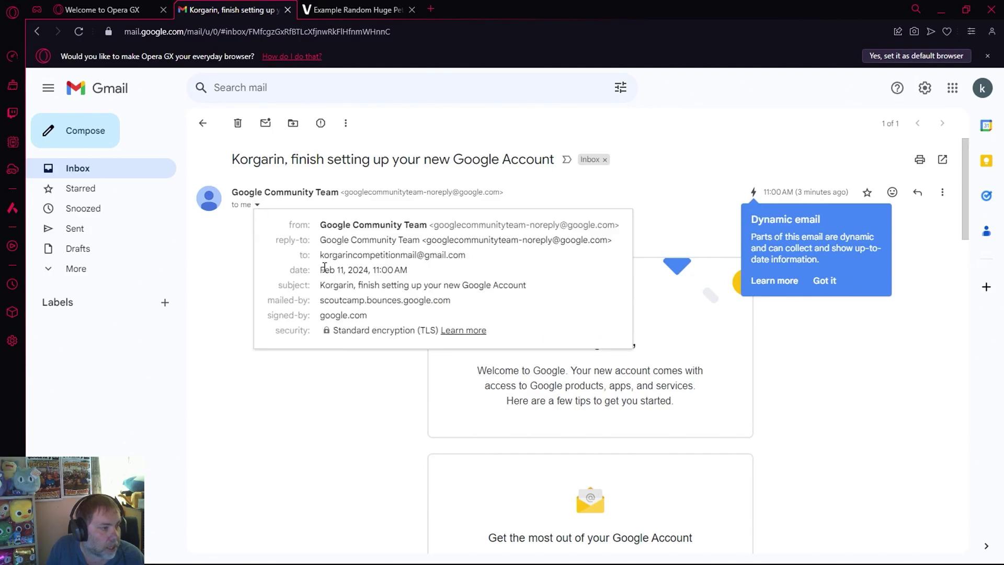
drag(320, 256, 472, 262)
key(ctrl+c)
Step: Paste the new Gmail address into the giveaway Email field and submit the entry
click(349, 11)
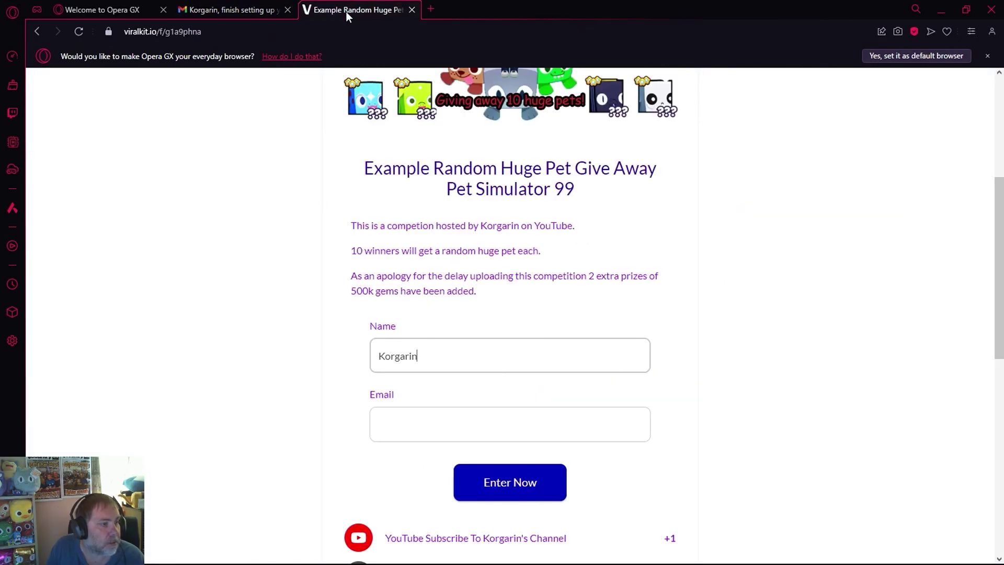
click(462, 426)
key(ctrl+v)
click(511, 488)
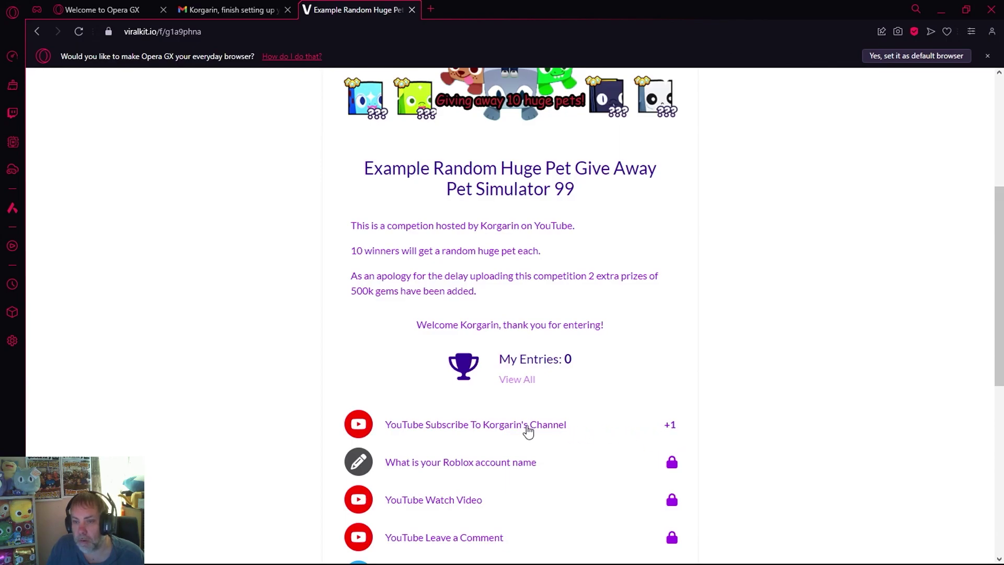
scroll(712, 428, down, 6)
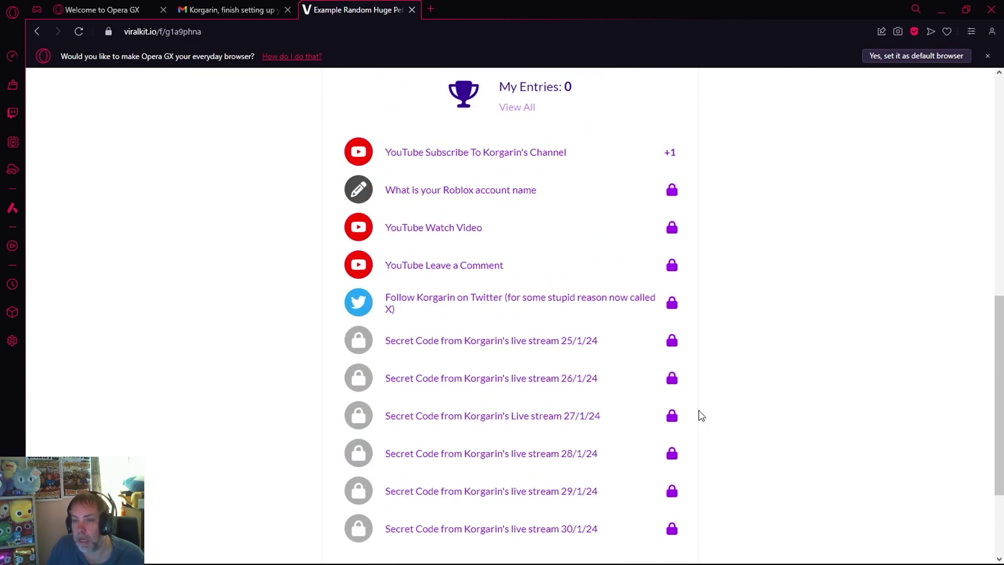
scroll(675, 387, up, 12)
scroll(764, 418, down, 5)
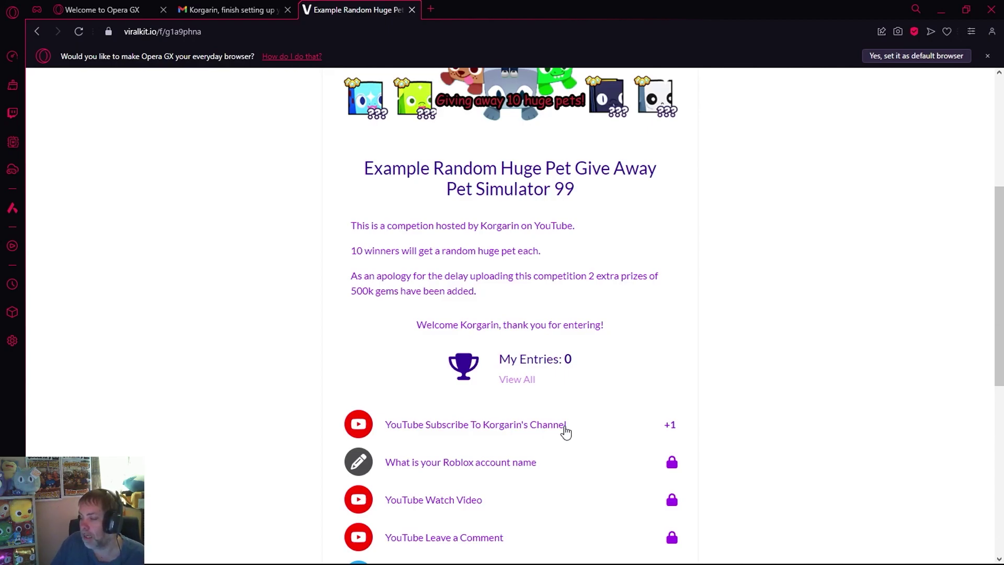
Step: Expand the YouTube subscribe task and open the host's channel in a new tab
click(538, 428)
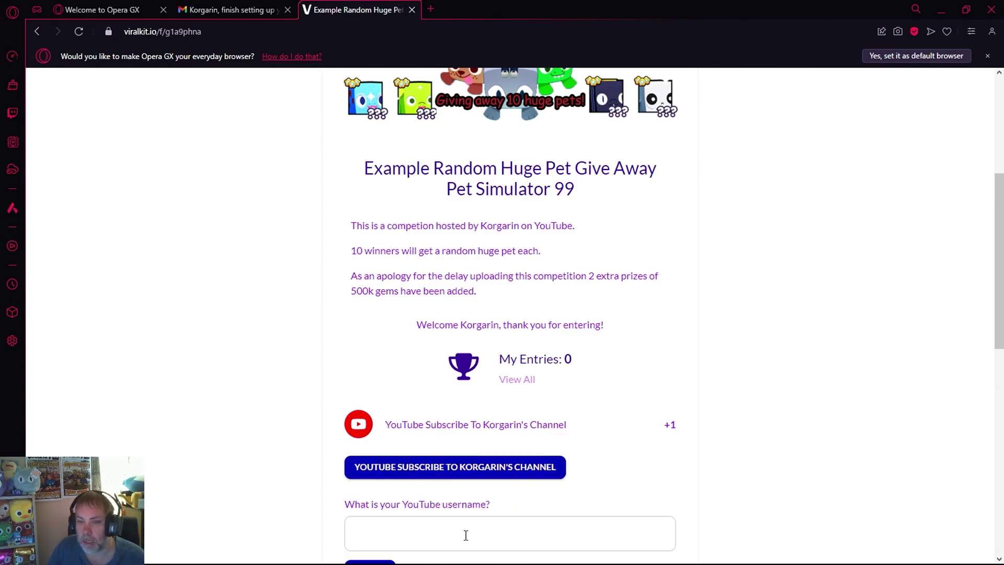
click(477, 469)
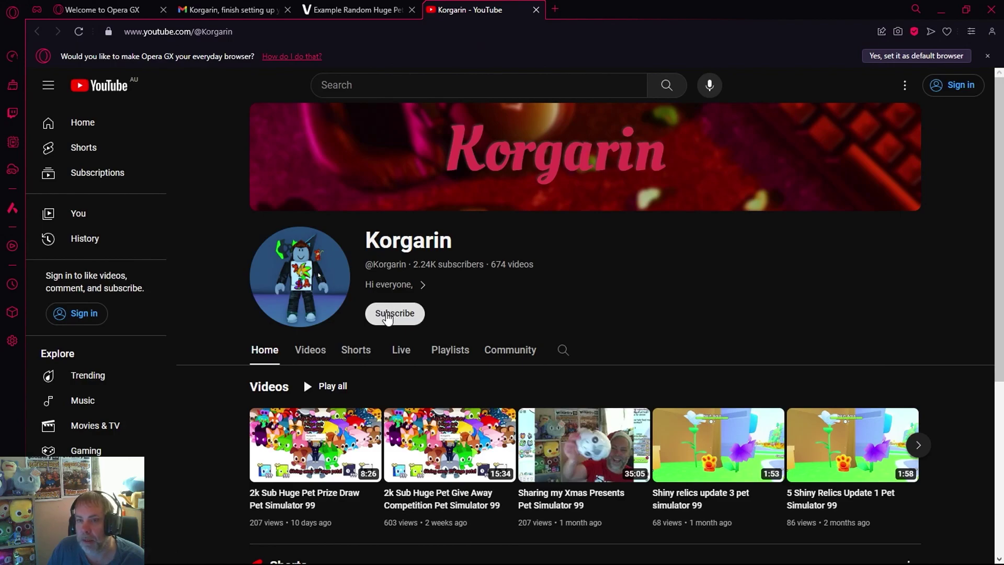
Step: Subscribe to the host's YouTube channel, then close that tab to return to the giveaway
click(387, 318)
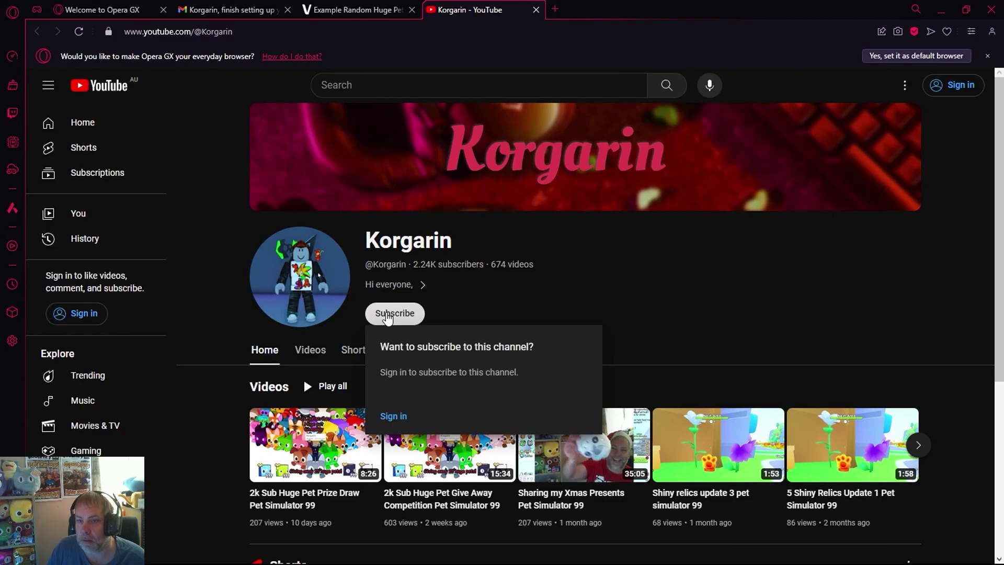
click(556, 292)
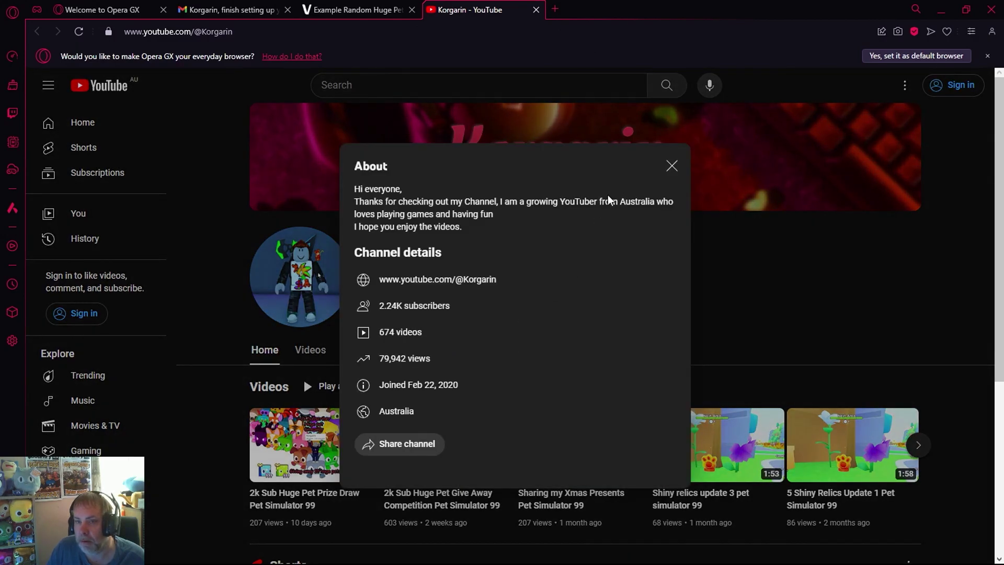
click(672, 166)
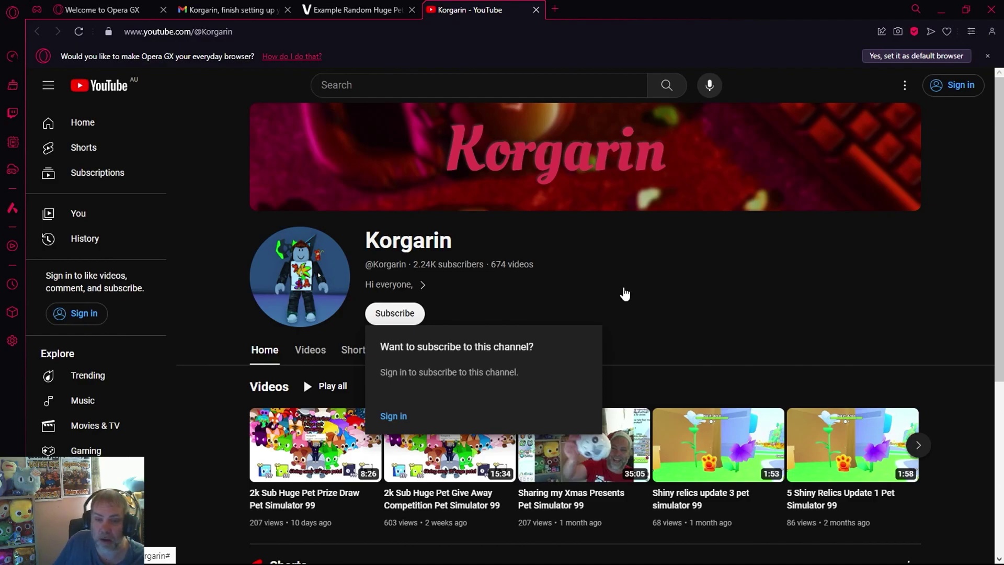
click(400, 316)
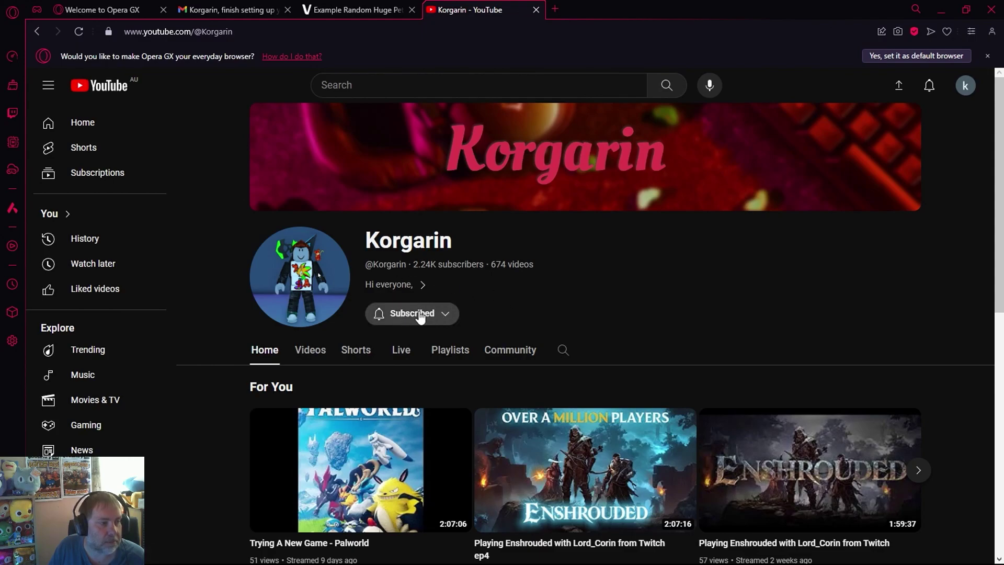
click(535, 10)
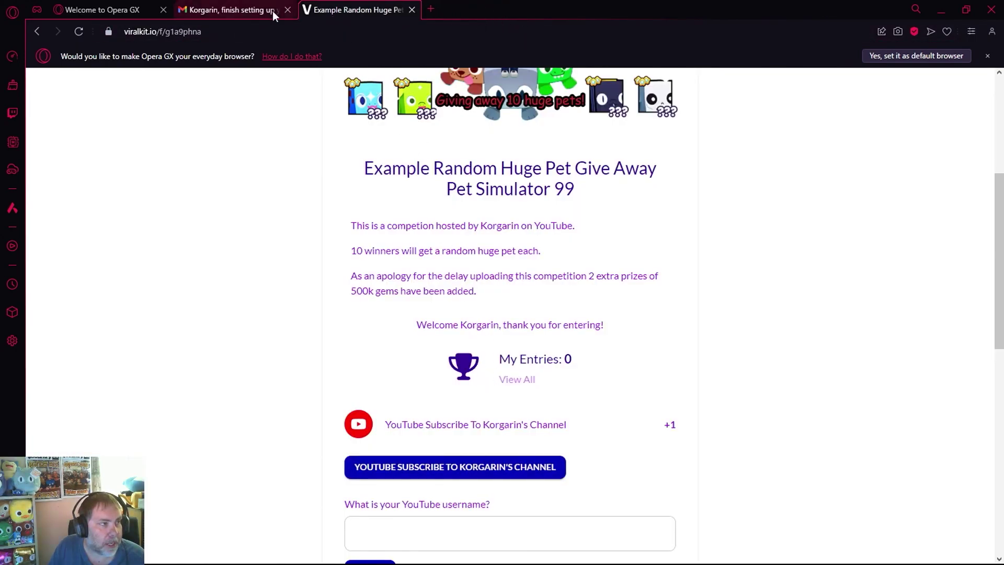
Step: Enter the YouTube username for the subscribe task and submit it, earning the first entry
scroll(562, 260, down, 5)
click(460, 266)
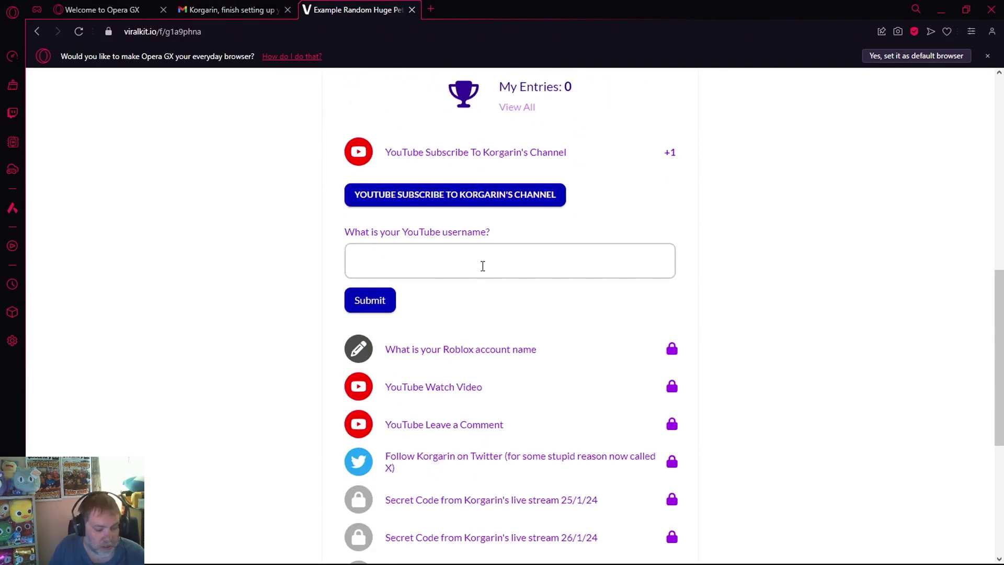
key(ctrl+v)
key(BackSpace)
key(BackSpace)
key(BackSpace)
key(BackSpace)
key(BackSpace)
key(BackSpace)
key(BackSpace)
key(BackSpace)
key(BackSpace)
key(BackSpace)
key(BackSpace)
text(l)
click(369, 301)
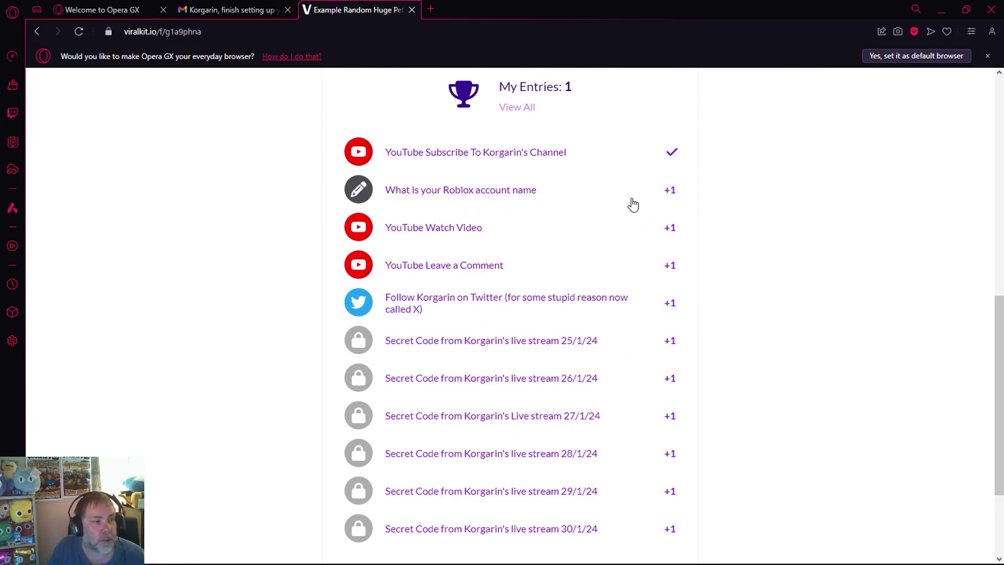
Step: Answer the Roblox account name task with the account's name and submit it for a second entry
click(519, 198)
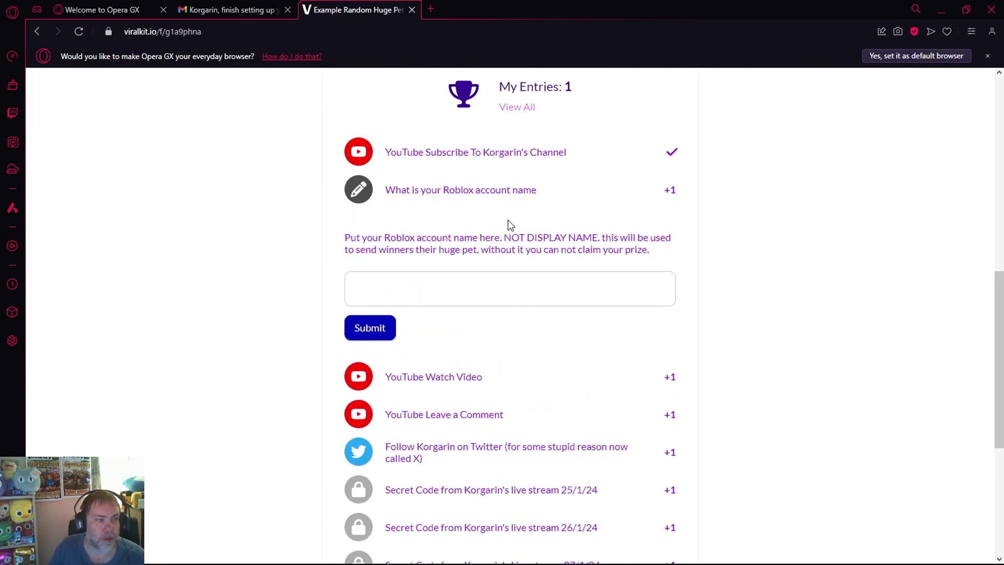
click(478, 296)
text(Korgarin)
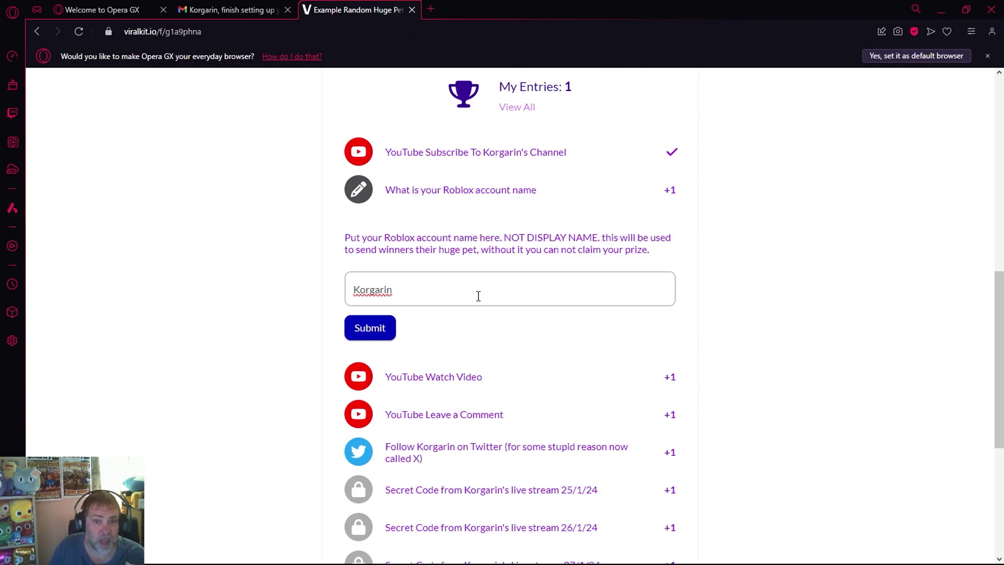
click(366, 328)
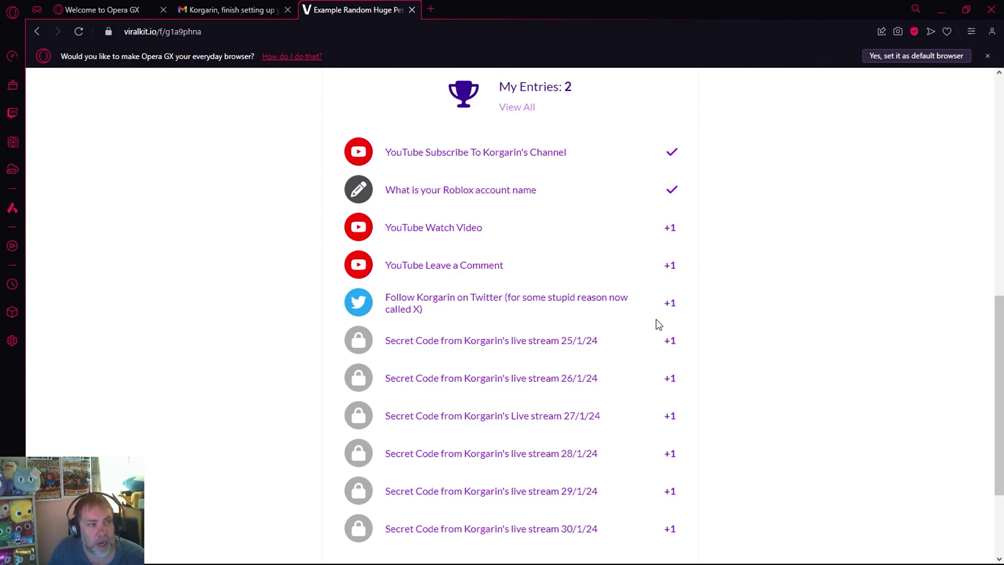
drag(500, 87, 579, 91)
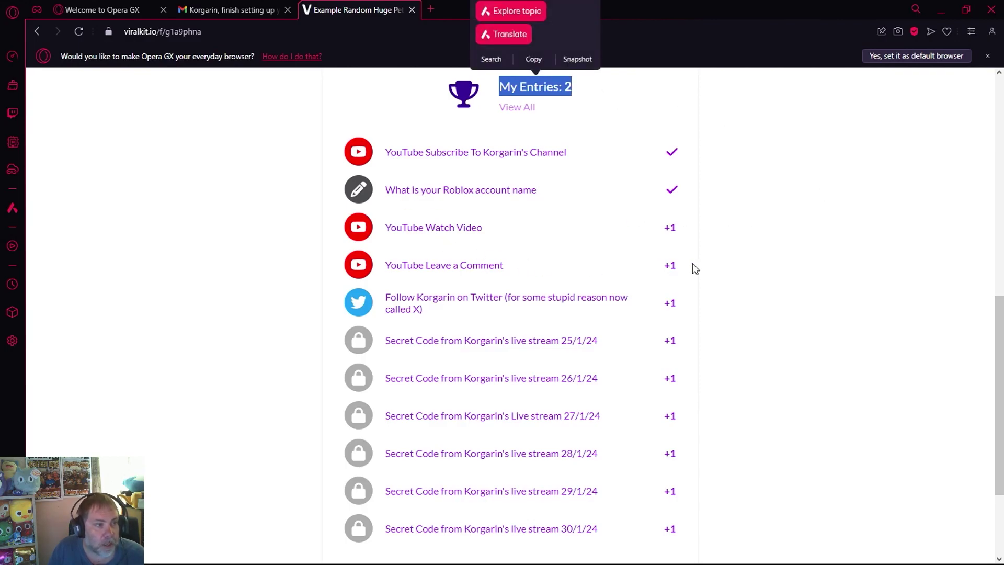
scroll(696, 262, up, 10)
drag(526, 142, 563, 161)
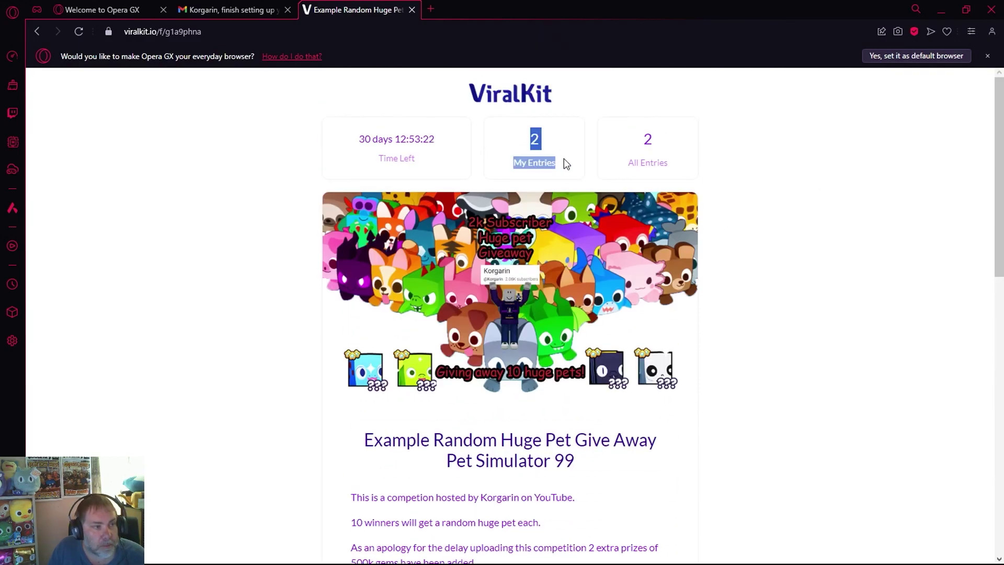
drag(632, 134, 683, 163)
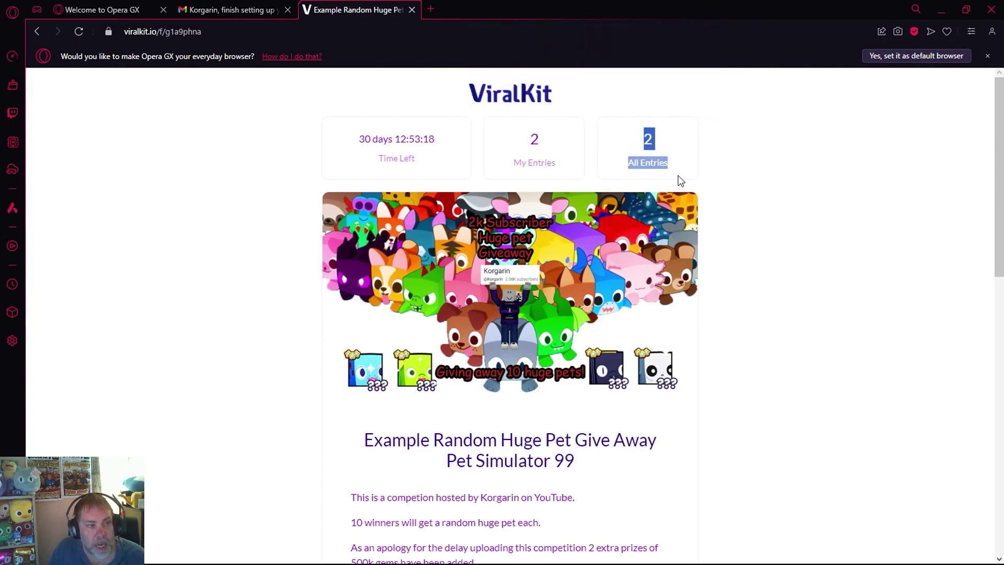
click(841, 220)
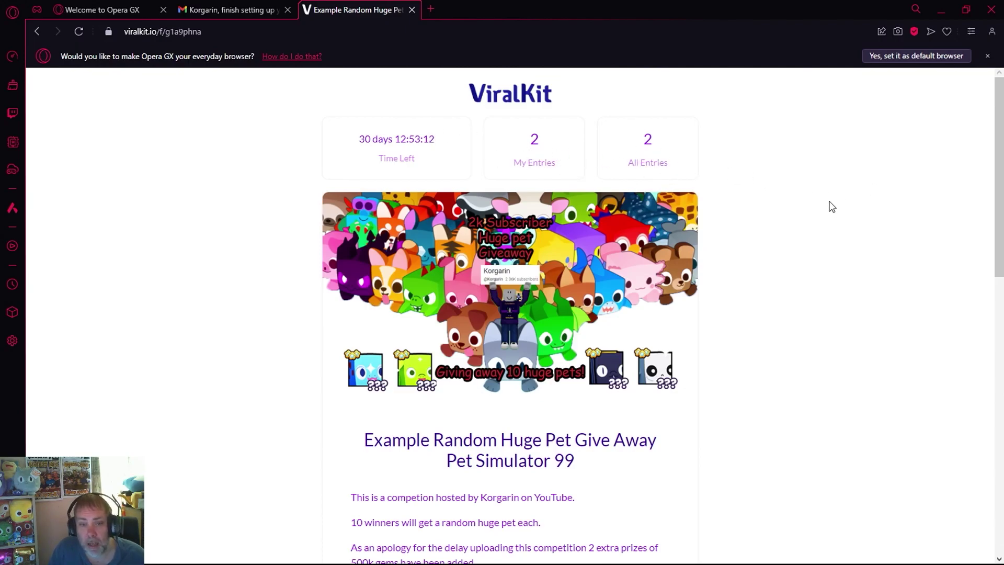
drag(493, 128, 570, 126)
click(845, 164)
scroll(843, 163, down, 10)
Step: Enter the 25/1/24 live stream secret code, correcting a typo, and submit it
scroll(796, 280, up, 5)
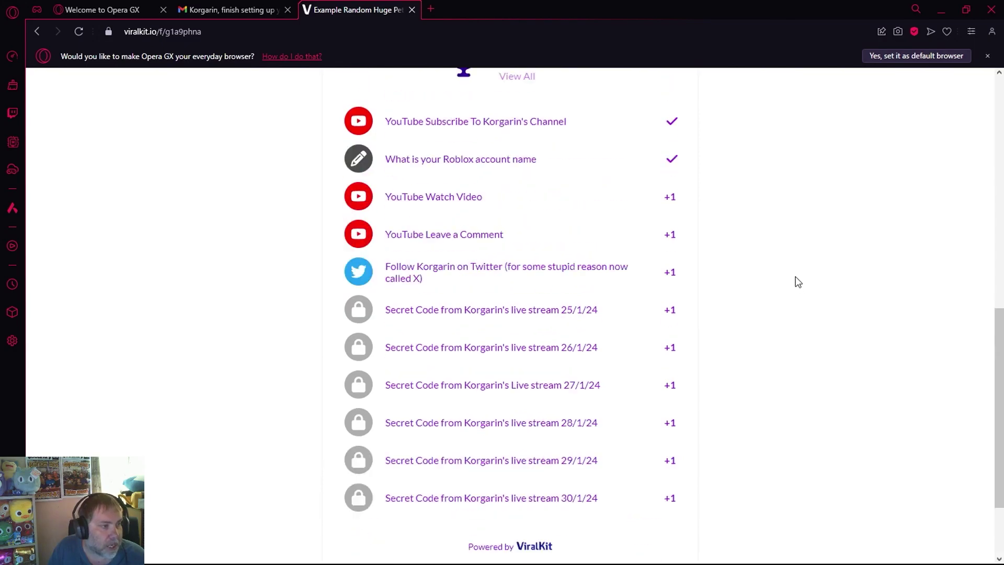
scroll(686, 331, down, 5)
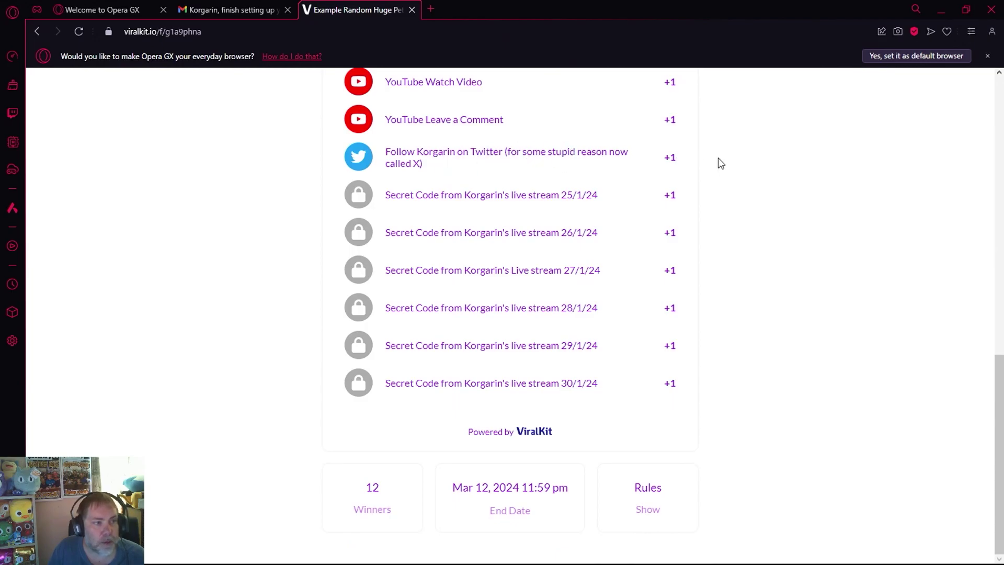
click(521, 199)
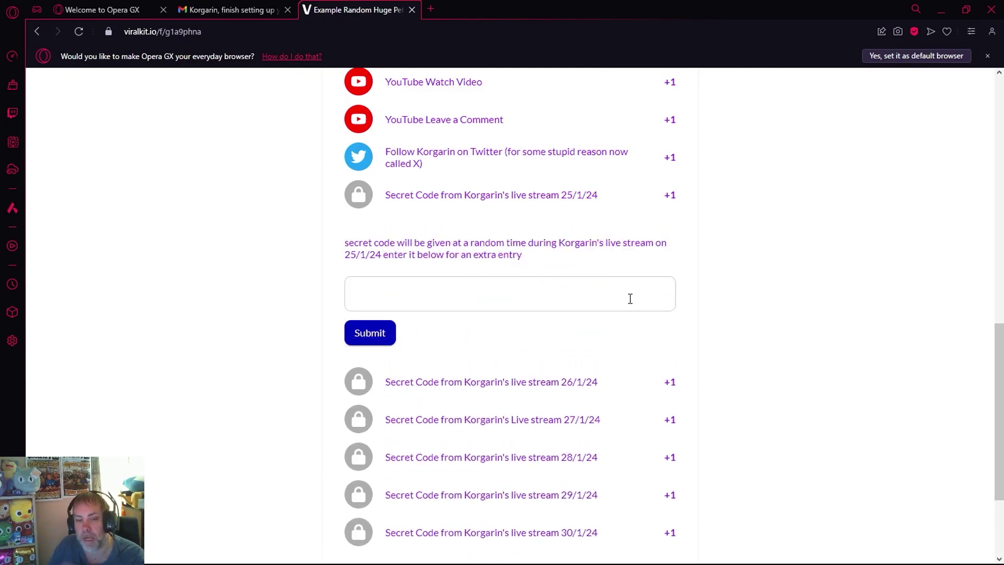
click(471, 295)
text(q)
text(uid)
key(BackSpace)
key(BackSpace)
text(okka)
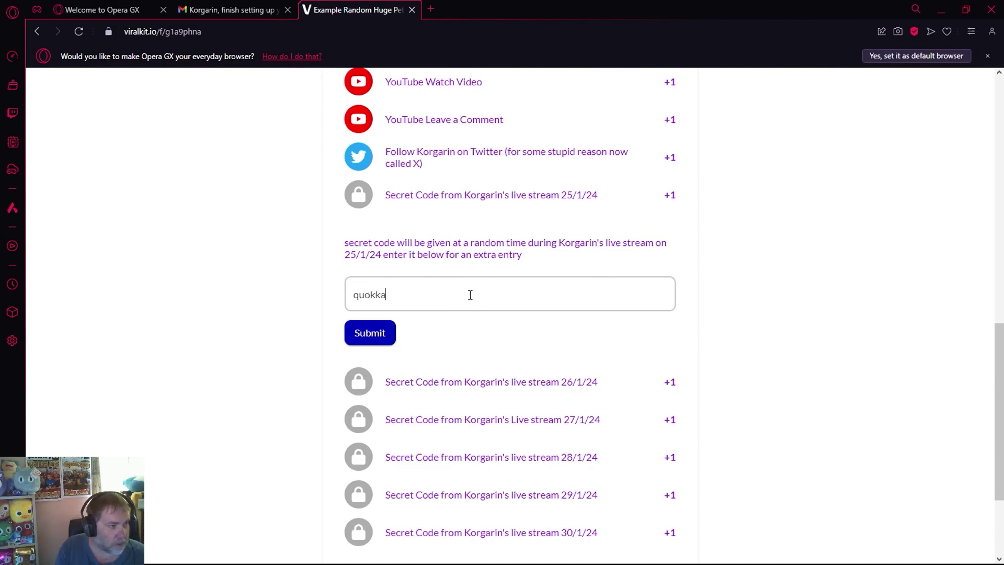
click(392, 338)
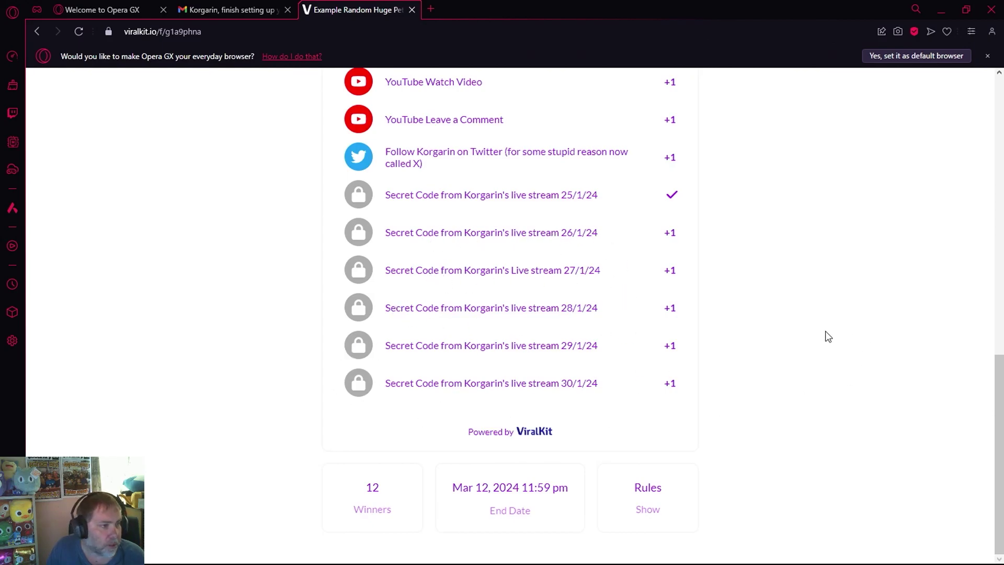
scroll(829, 336, up, 5)
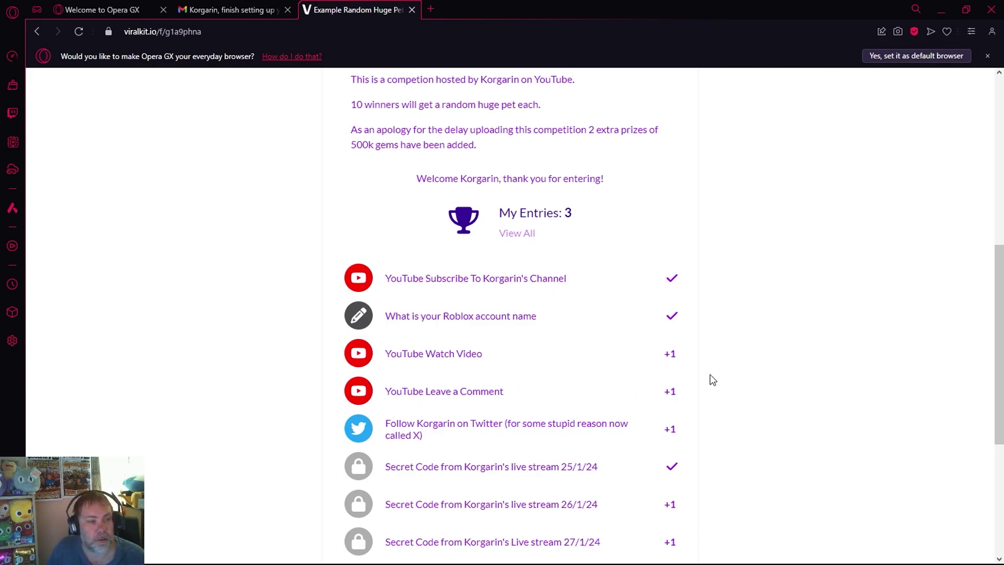
scroll(795, 337, up, 8)
scroll(792, 335, down, 5)
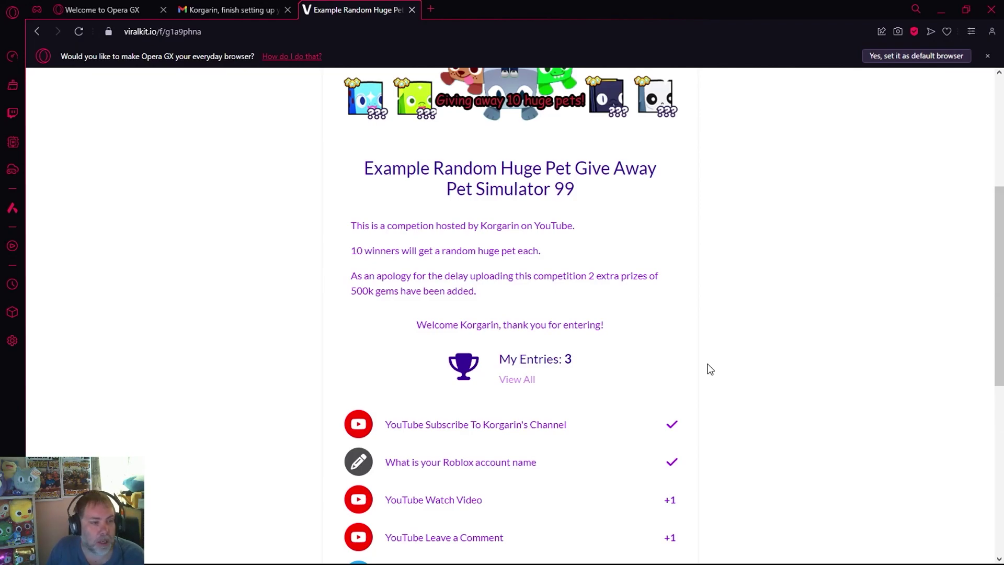
scroll(711, 369, down, 8)
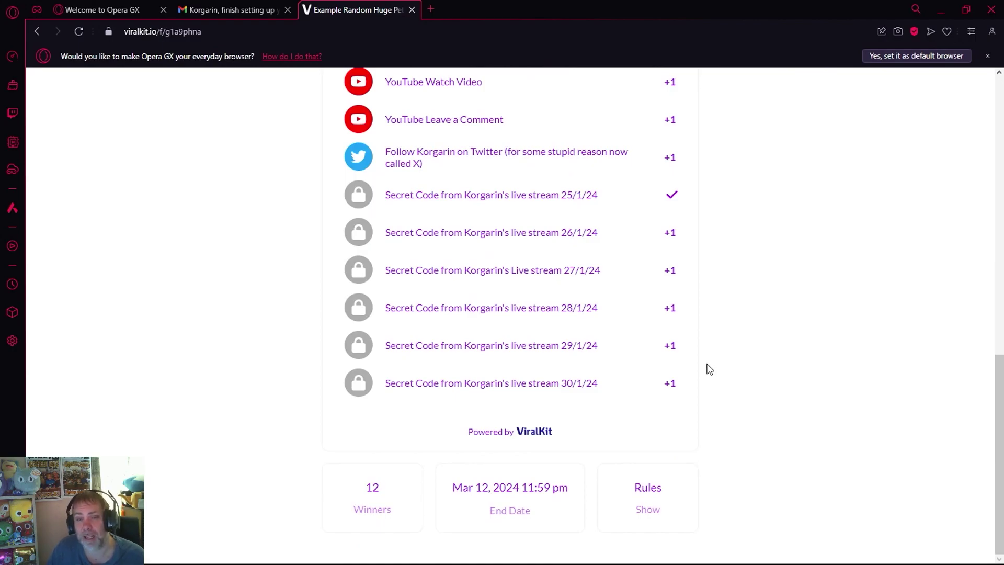
scroll(710, 369, up, 5)
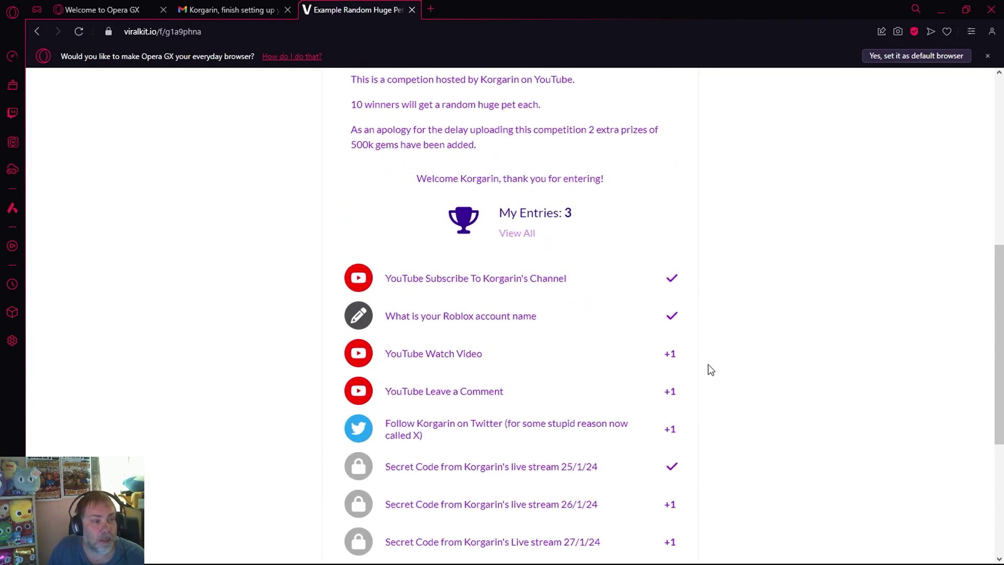
scroll(709, 366, up, 5)
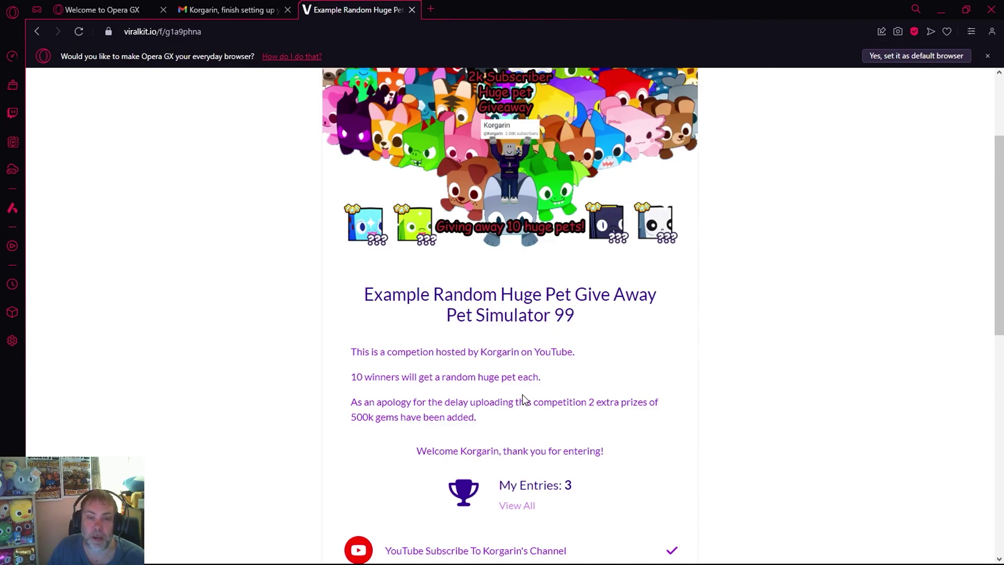
scroll(523, 400, down, 10)
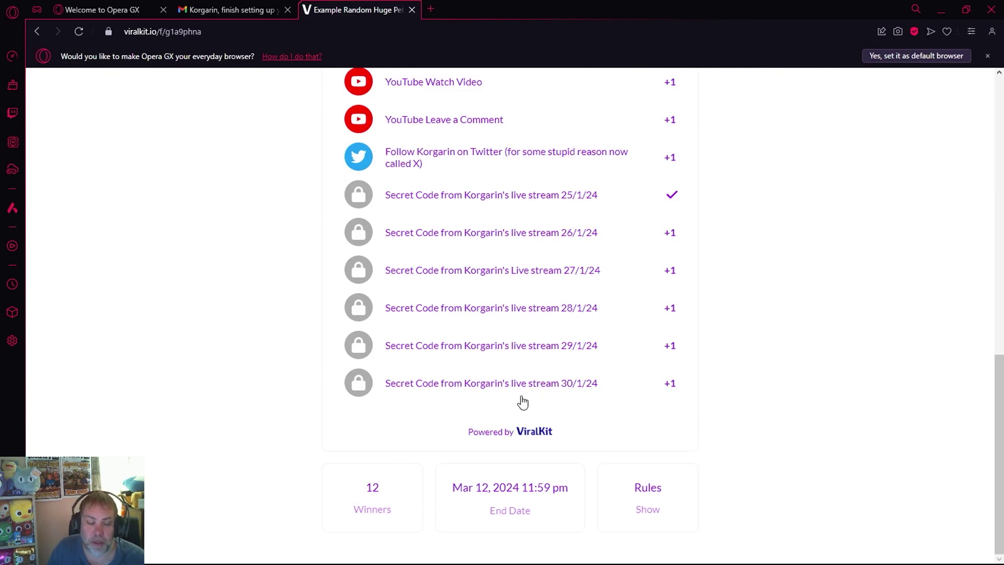
scroll(523, 403, up, 10)
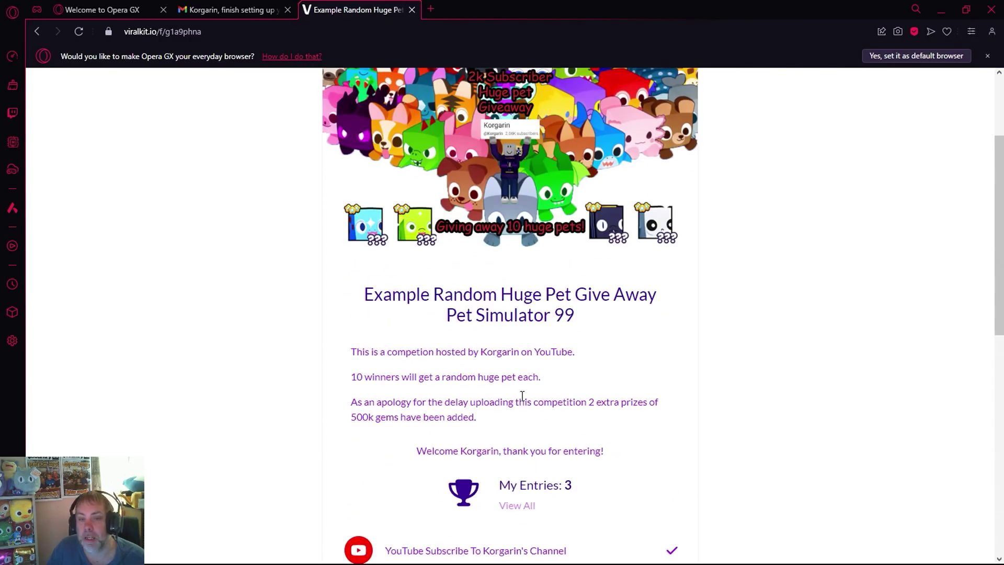